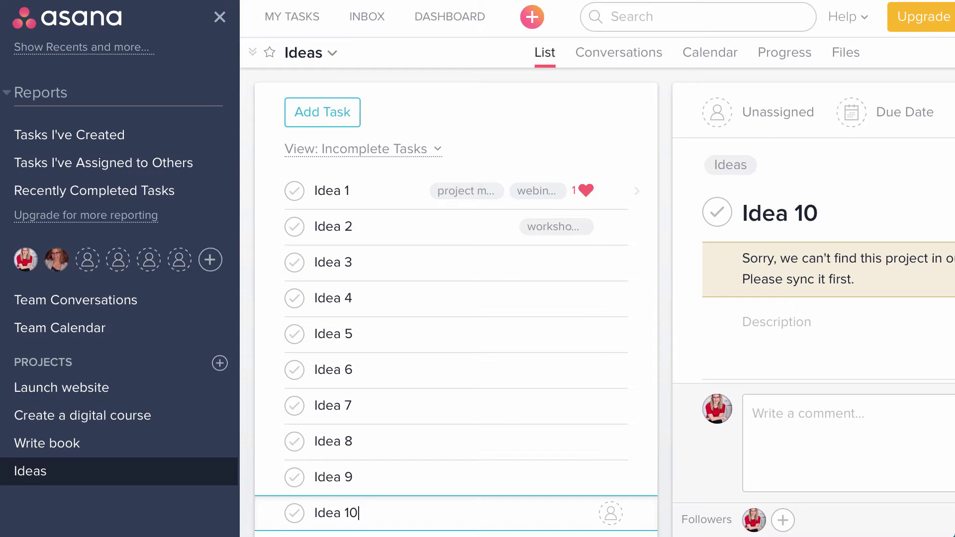
# Create a new list project titled 'Content Calendar'
pyautogui.click(219, 364)
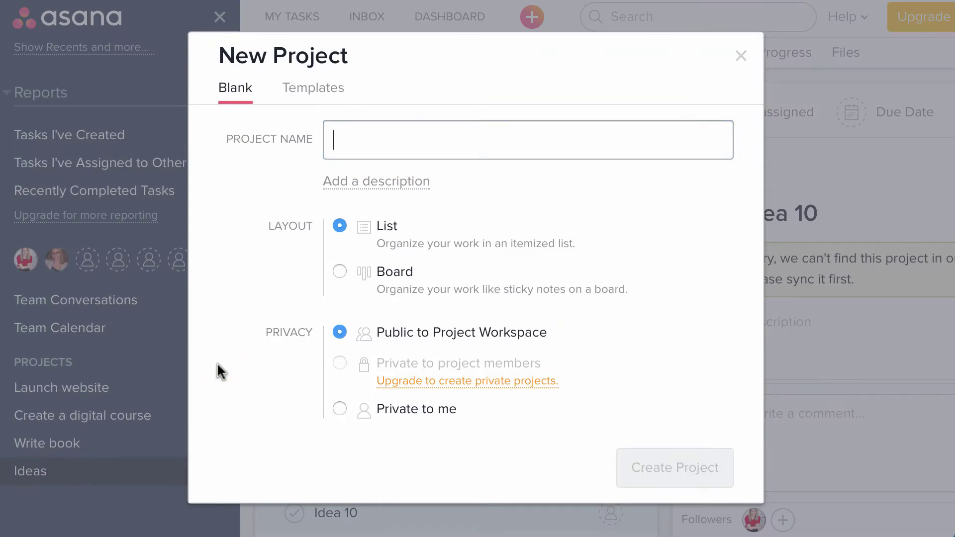
pyautogui.write('Content Calendar')
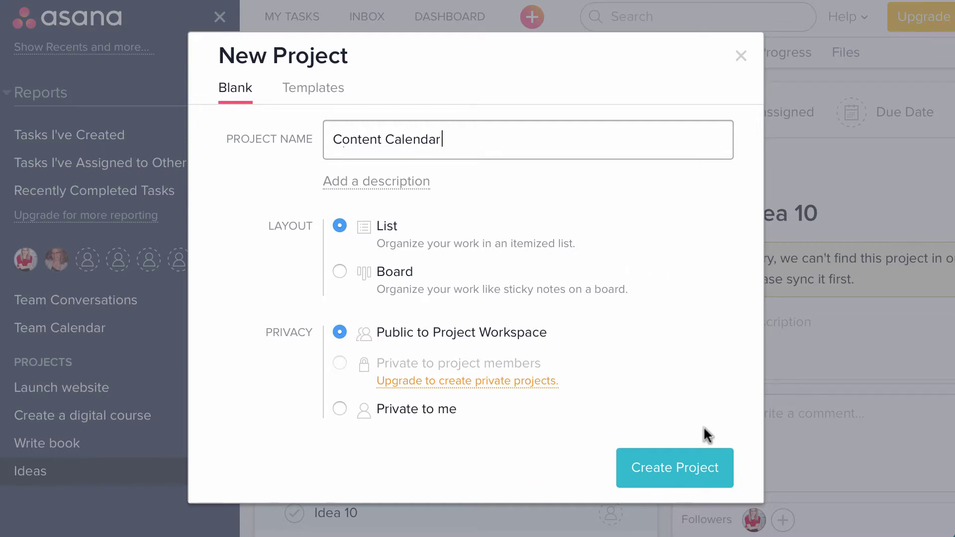
pyautogui.click(685, 467)
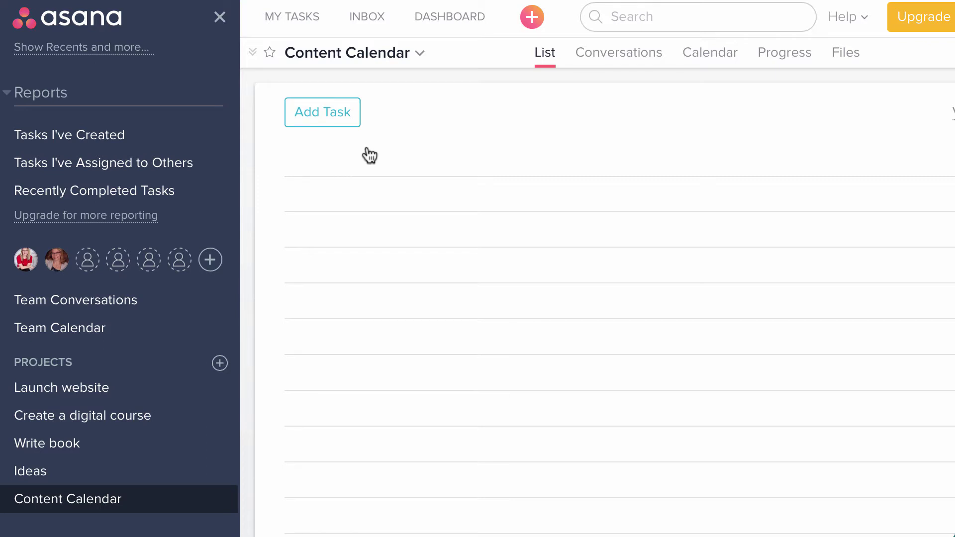
# Add a section named 'Weekly Content Plan' to the Content Calendar list
pyautogui.moveTo(392, 129)
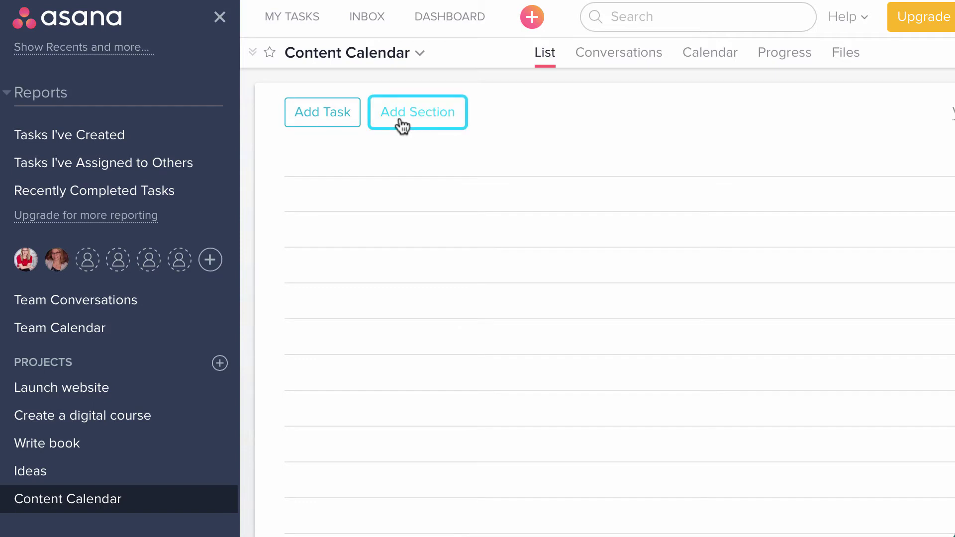
pyautogui.click(400, 120)
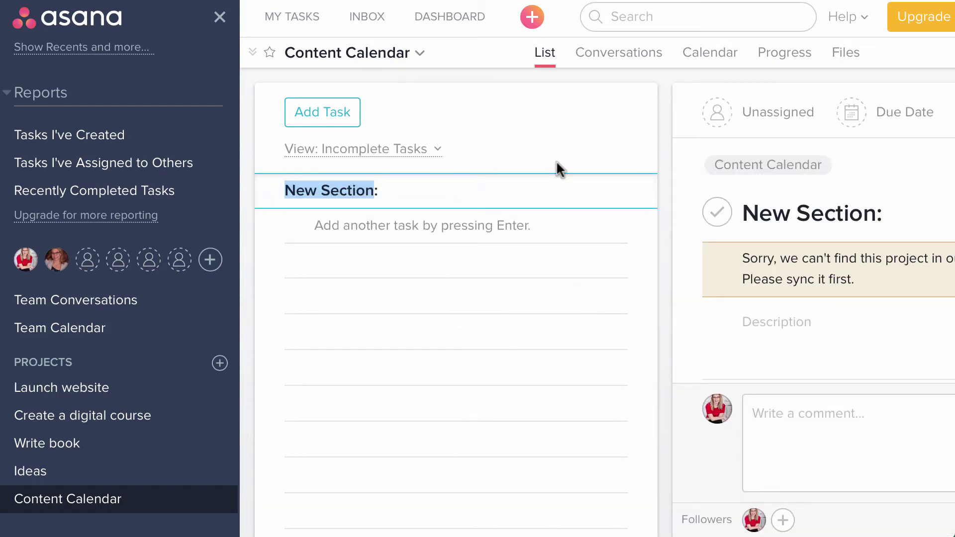
pyautogui.write('Weekly Conte')
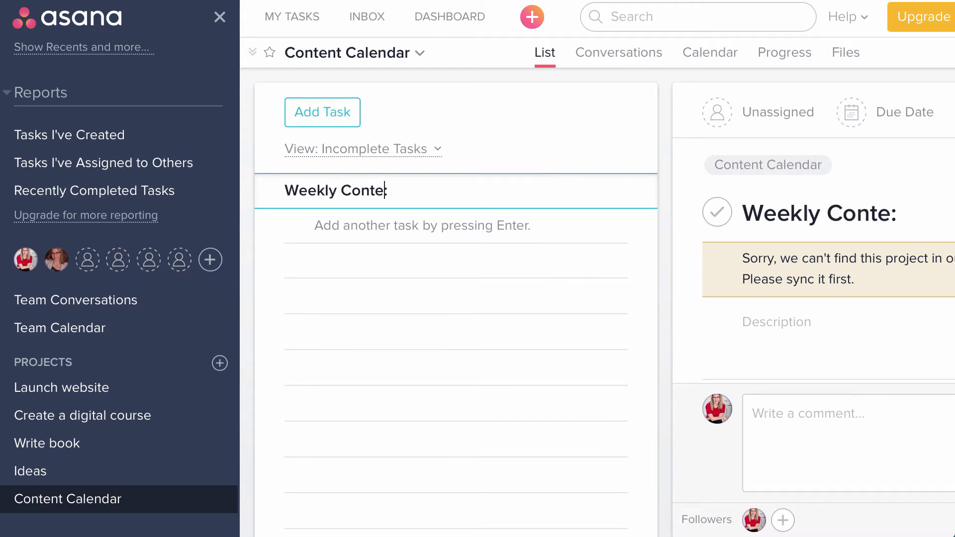
pyautogui.write('nt Plan')
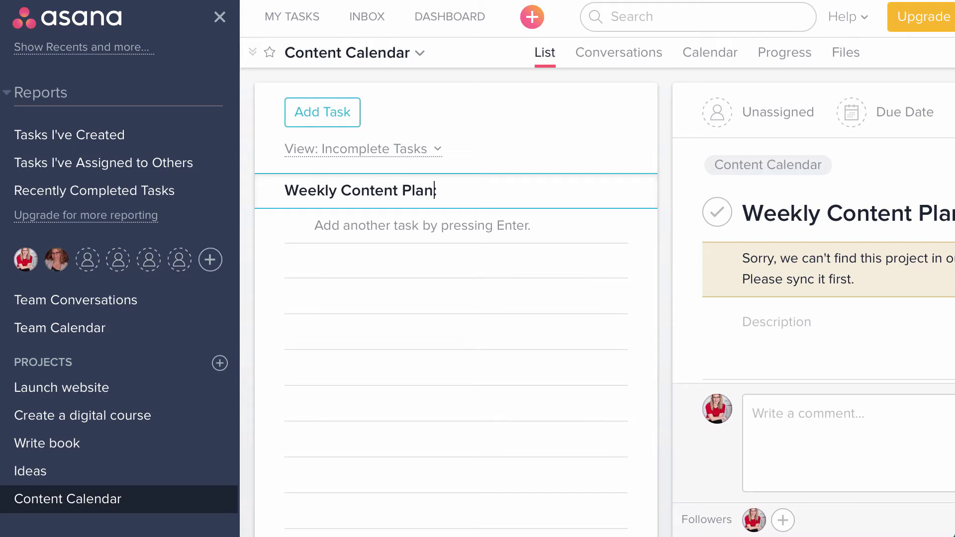
pyautogui.press('Return')
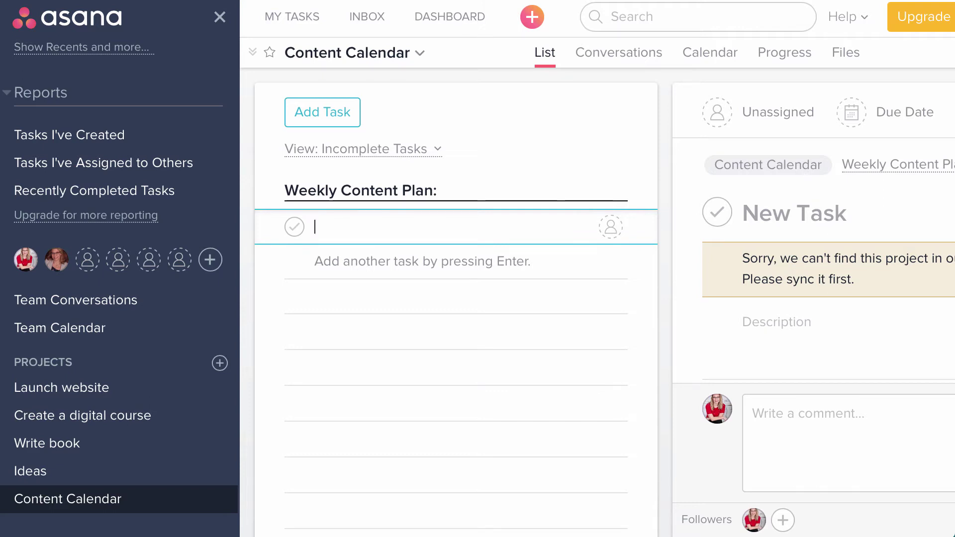
# Enter four tasks under the section: Video, Reflection question, Blog and Testimonial
pyautogui.write('Video')
pyautogui.press('Return')
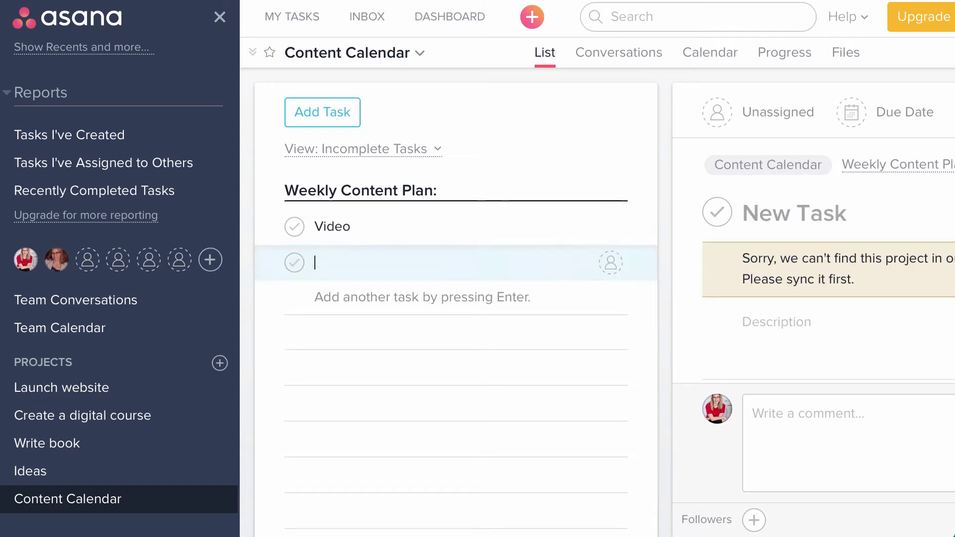
pyautogui.write('Reflection ')
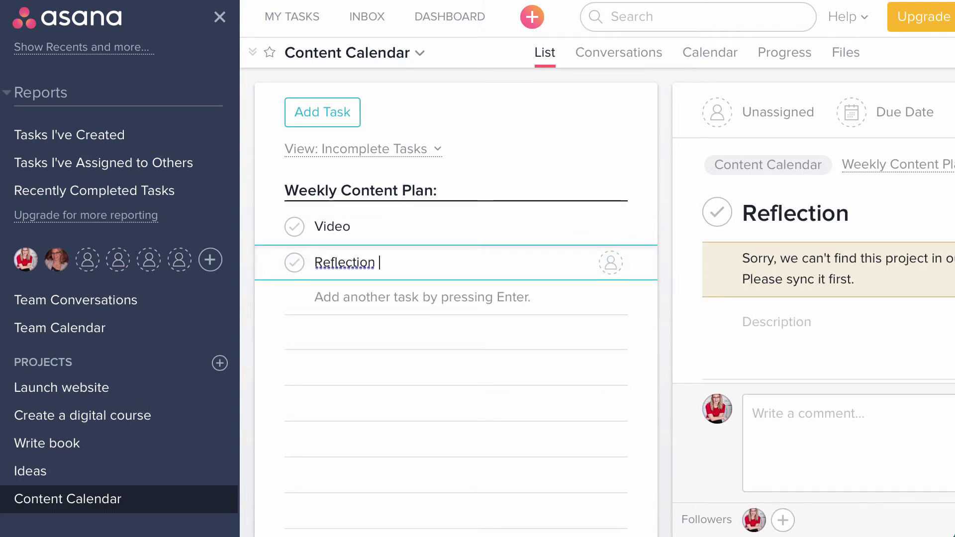
pyautogui.write('question')
pyautogui.press('Return')
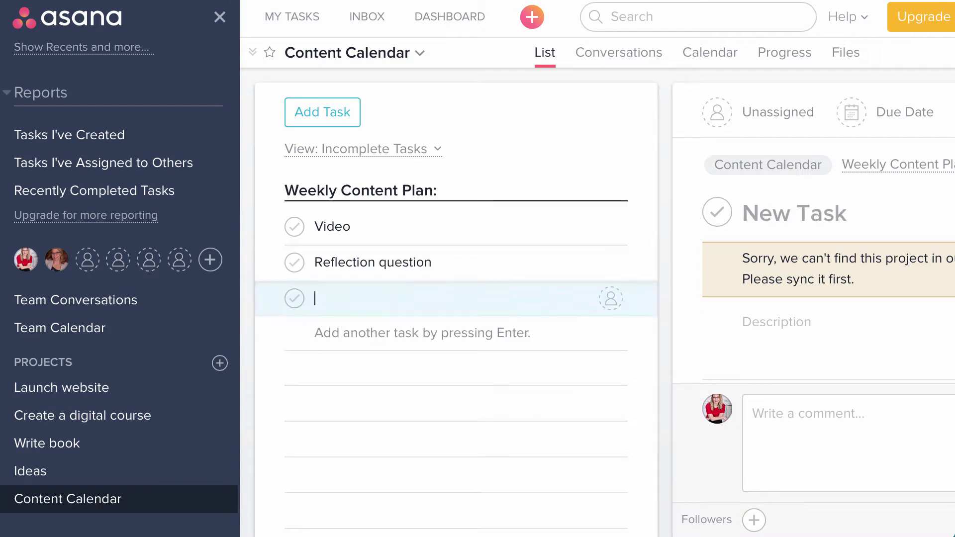
pyautogui.write('Blog')
pyautogui.press('Return')
pyautogui.write('T')
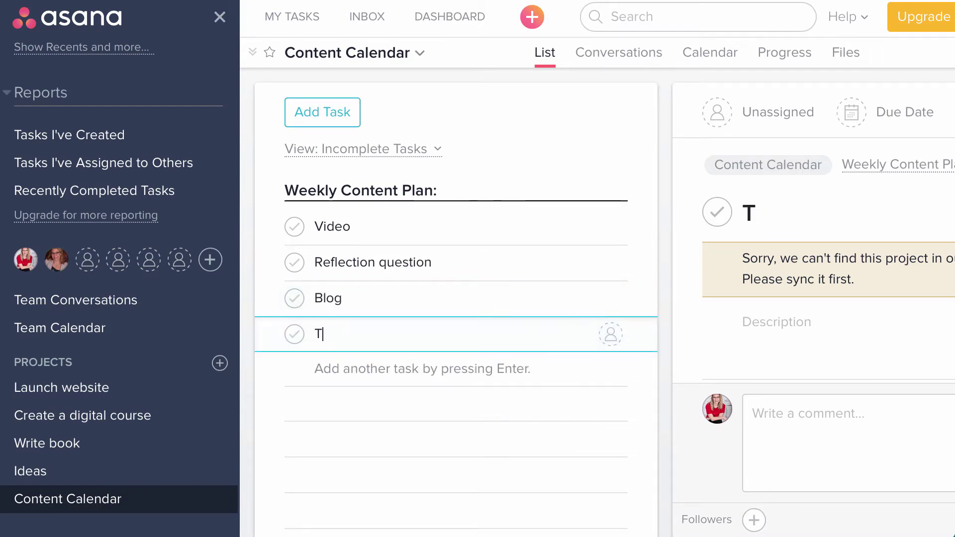
pyautogui.write('estimonial')
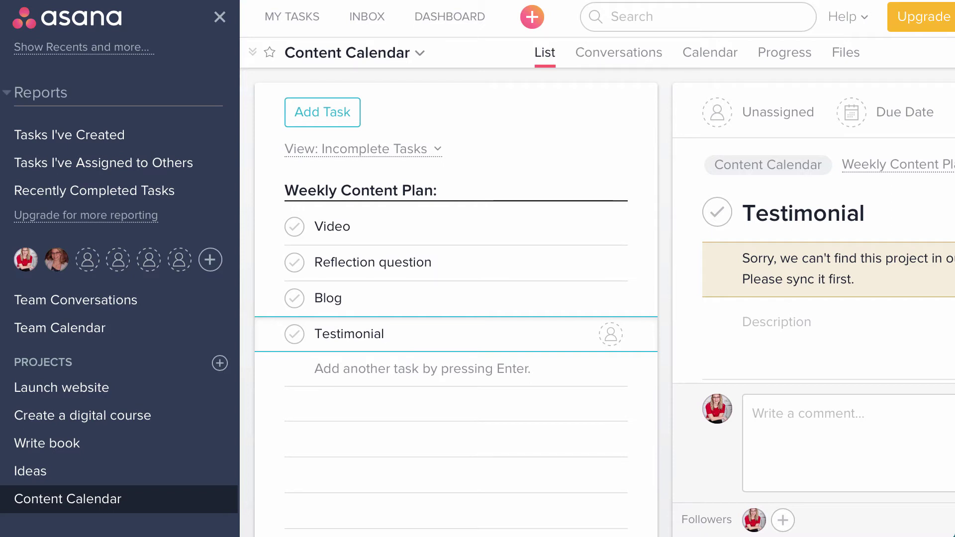
# Give the Video task subtasks Outline, Record, Edit and Post to YouTube
pyautogui.click(376, 227)
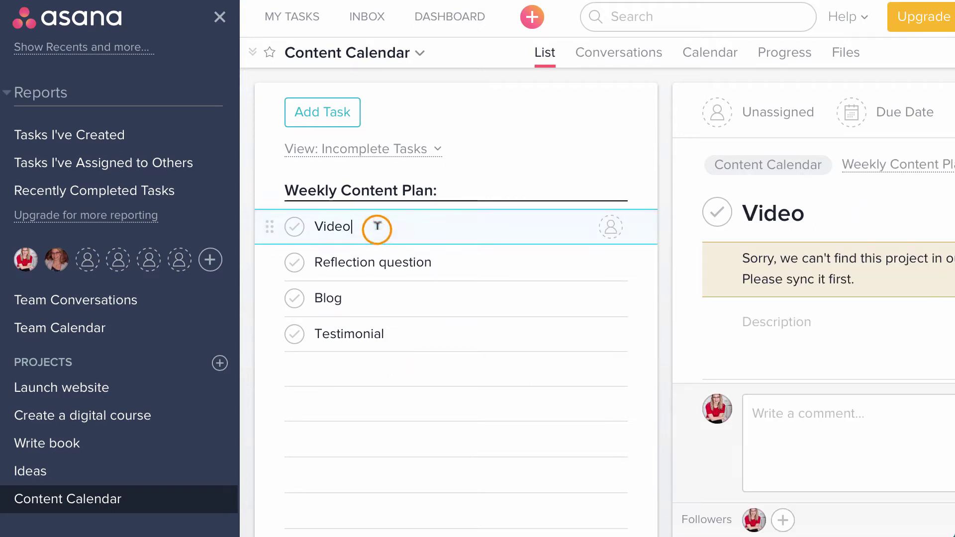
pyautogui.click(220, 23)
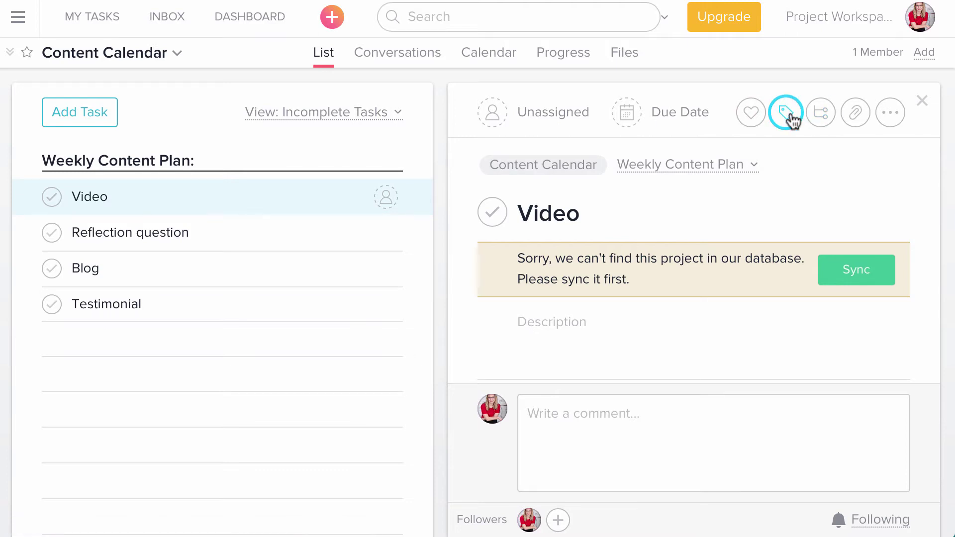
pyautogui.click(813, 112)
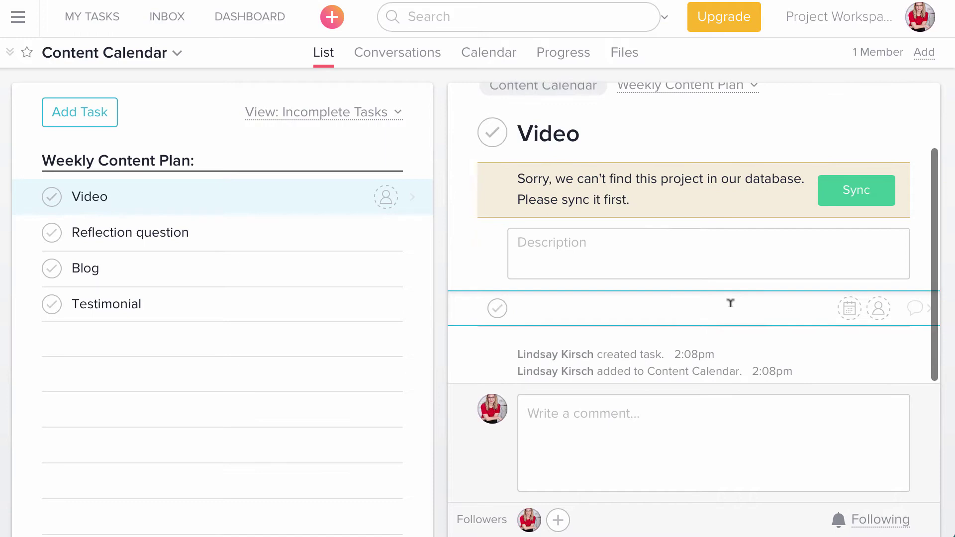
pyautogui.write('Outline')
pyautogui.press('Return')
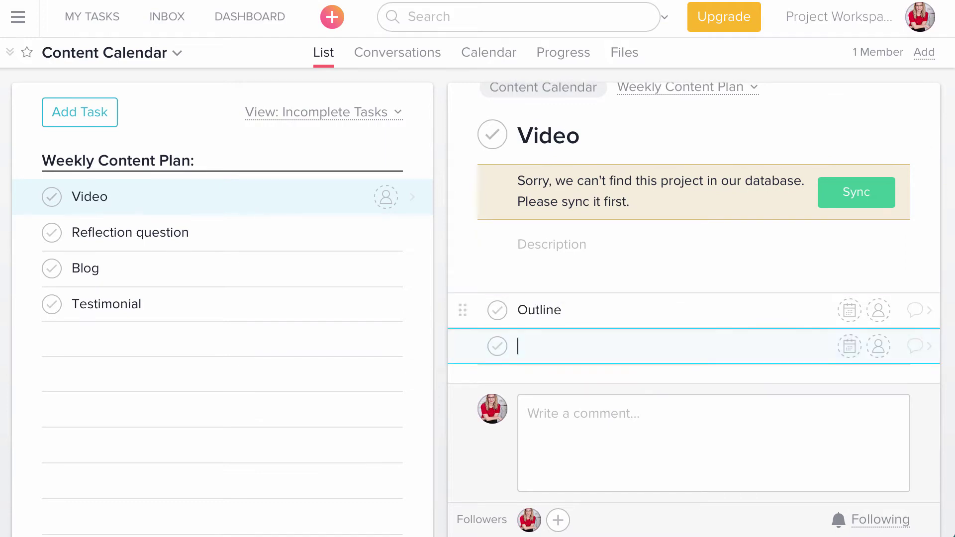
pyautogui.write('Record')
pyautogui.press('Return')
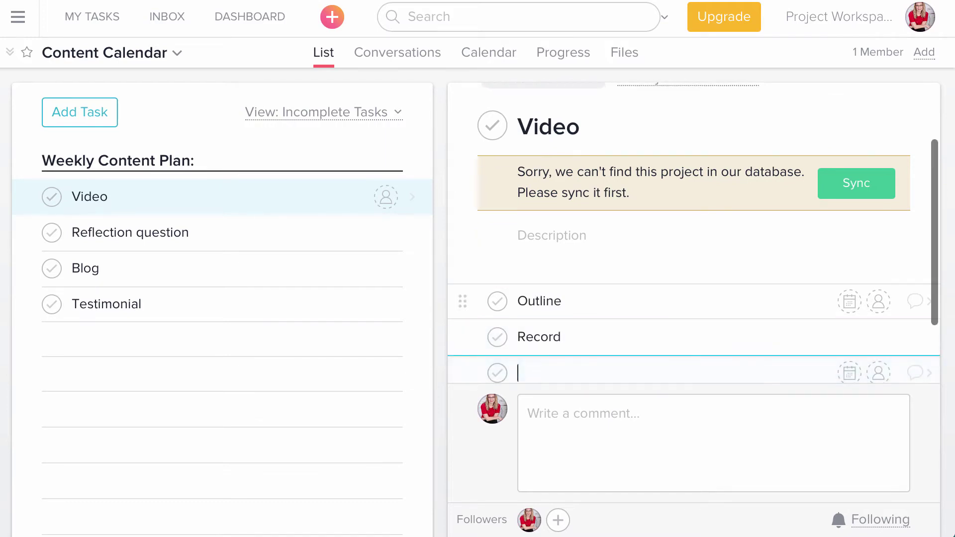
pyautogui.write('Edit')
pyautogui.press('Return')
pyautogui.write('Post to Yout')
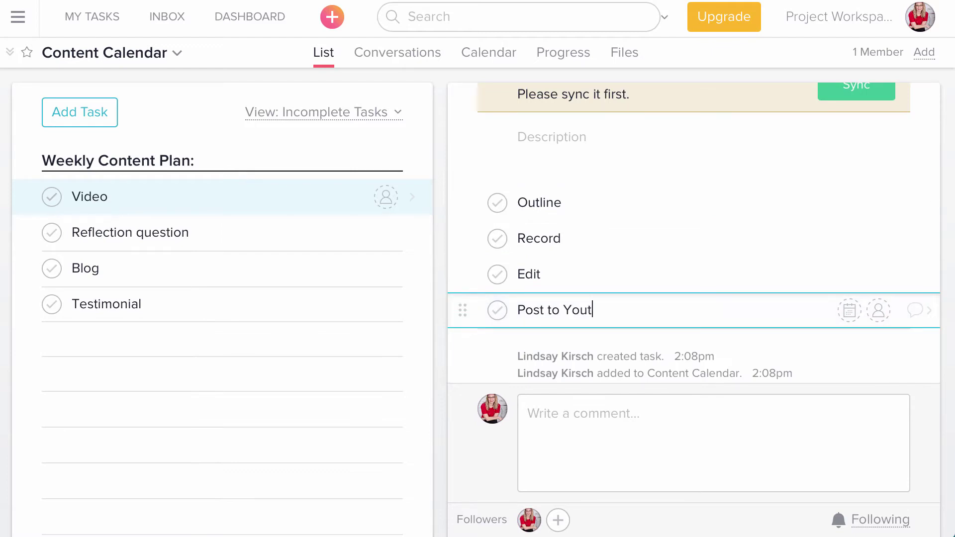
pyautogui.press('BackSpace')
pyautogui.write('Tube')
# Give Reflection question subtasks 'Determine the question', 'Create the graphic (Canva)' and 'Schedule social'
pyautogui.click(276, 225)
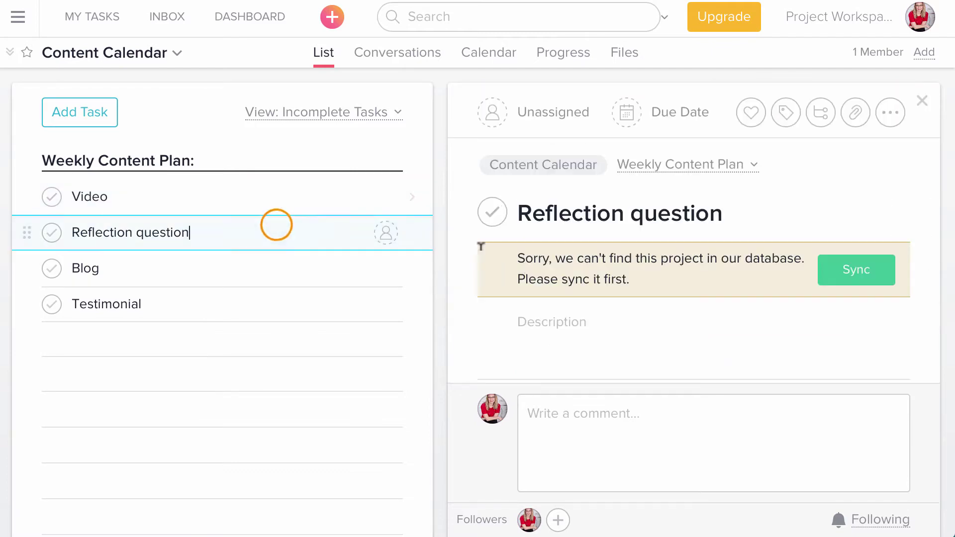
pyautogui.click(820, 122)
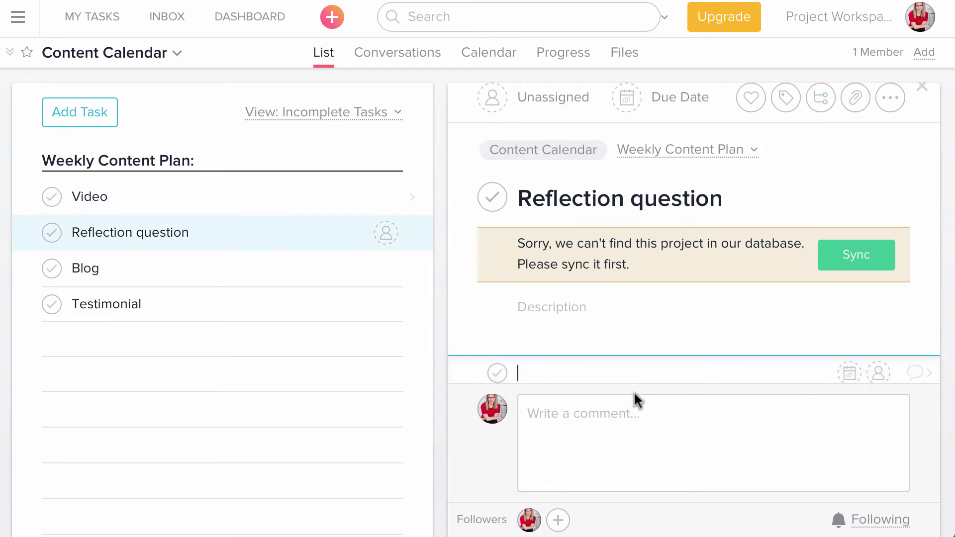
pyautogui.write('Determine the question')
pyautogui.press('Return')
pyautogui.write('C')
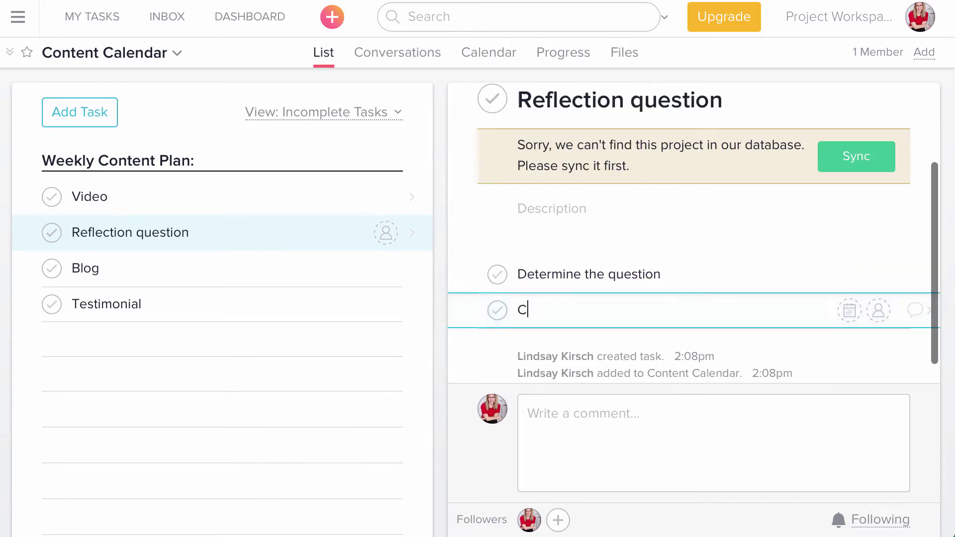
pyautogui.write('reate the')
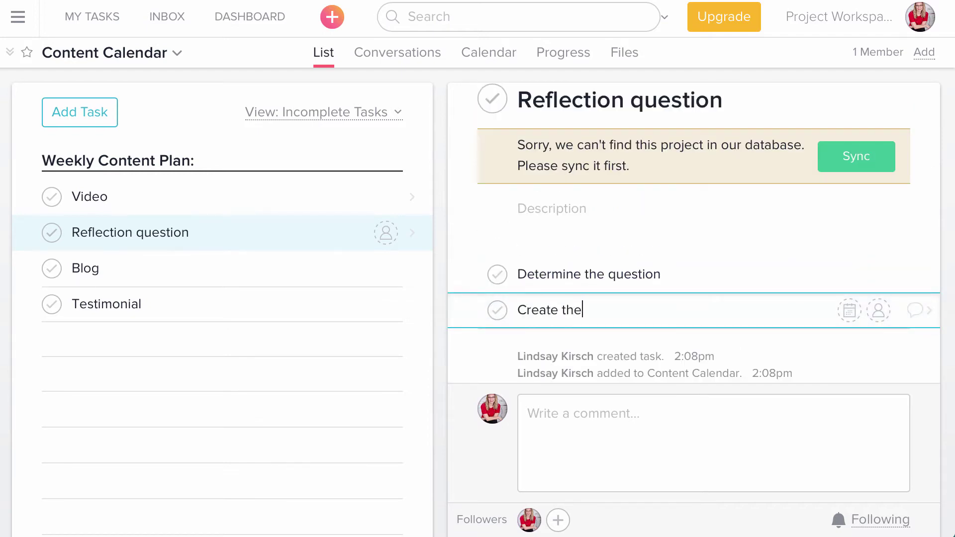
pyautogui.write(' graphic (Canva)')
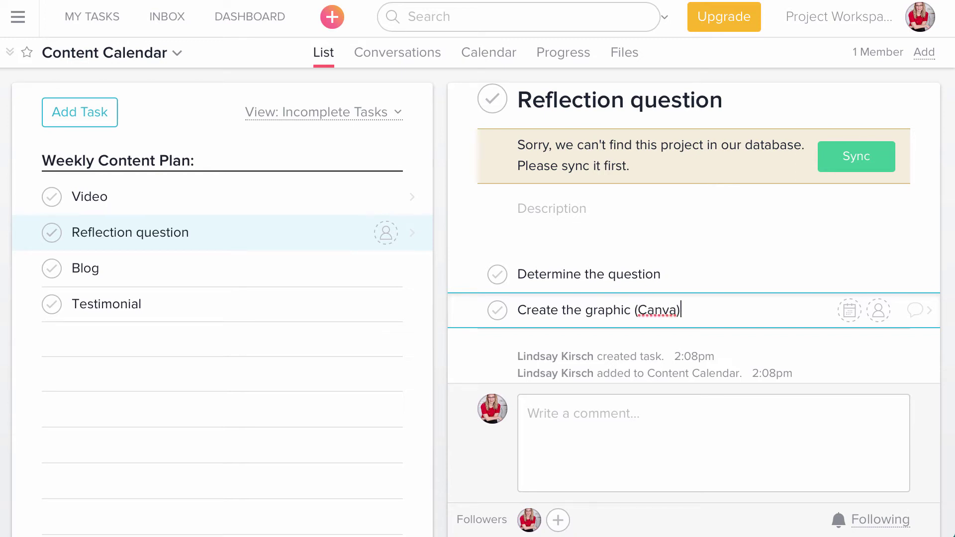
pyautogui.press('Return')
pyautogui.write('Sceh')
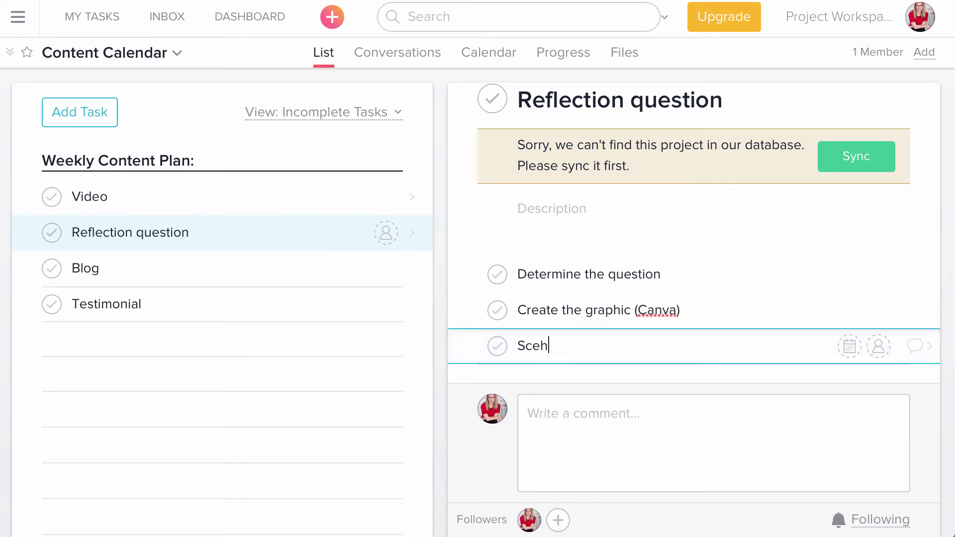
pyautogui.press('BackSpace')
pyautogui.press('BackSpace')
pyautogui.write('hedule social')
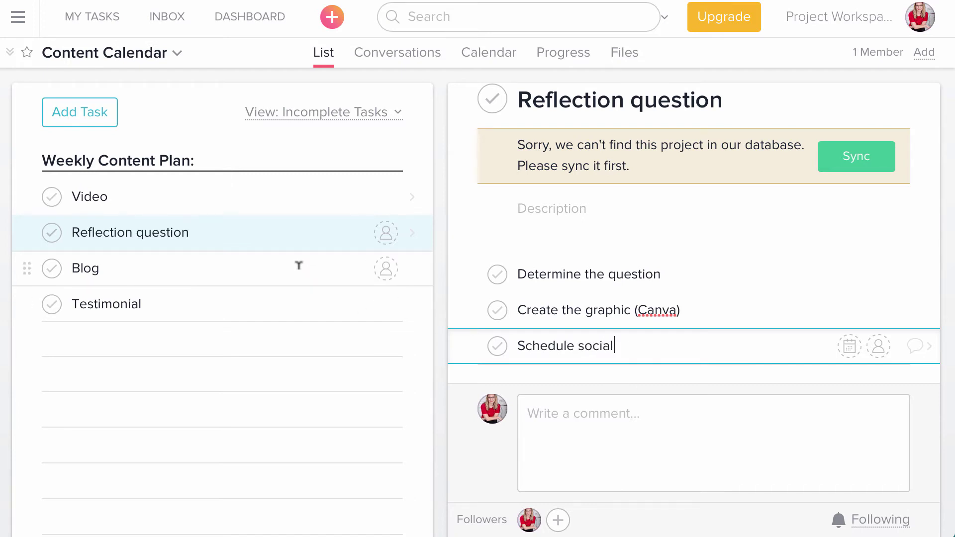
# Give the Blog task subtasks Outline, Write, Edit, Select images and Publish
pyautogui.click(298, 266)
pyautogui.click(814, 115)
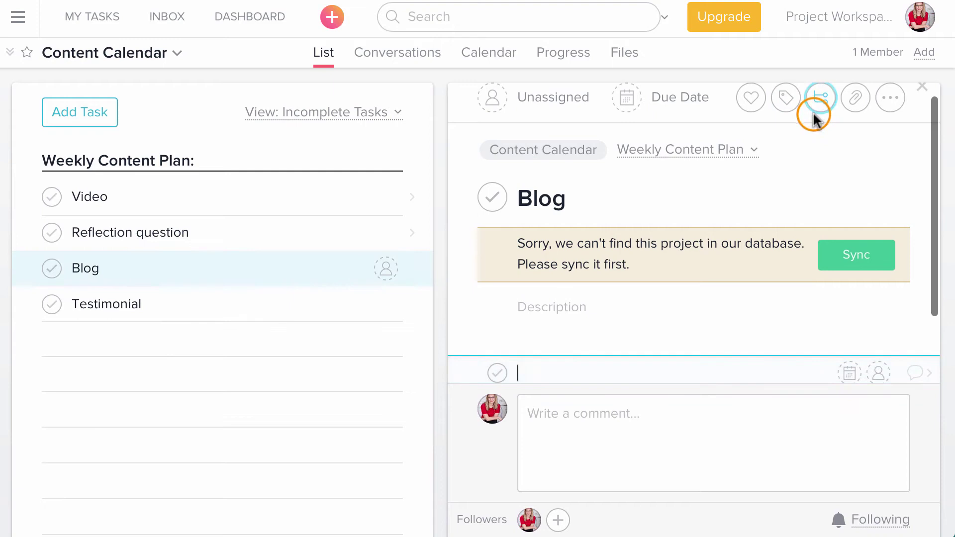
pyautogui.write('Outl')
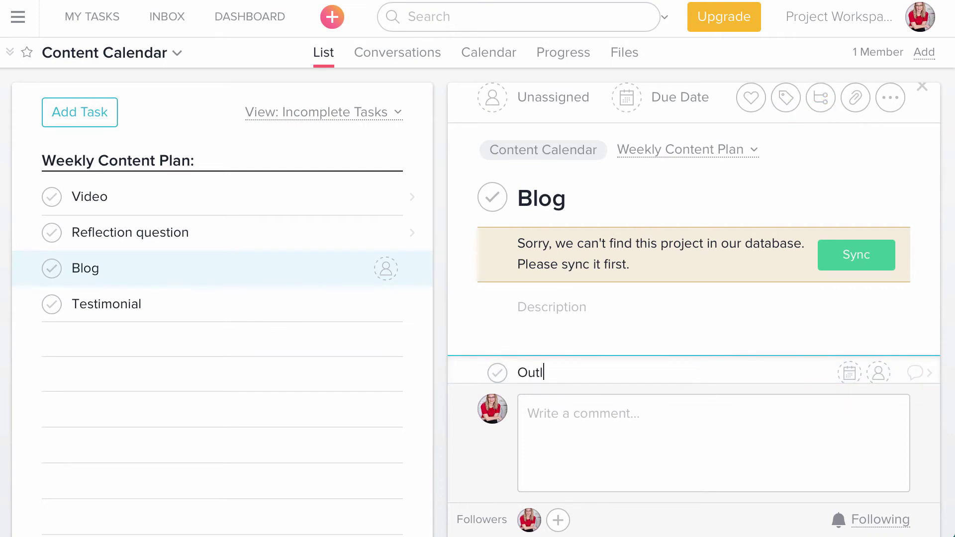
pyautogui.write('ine')
pyautogui.press('Return')
pyautogui.write('Edit')
pyautogui.press('BackSpace')
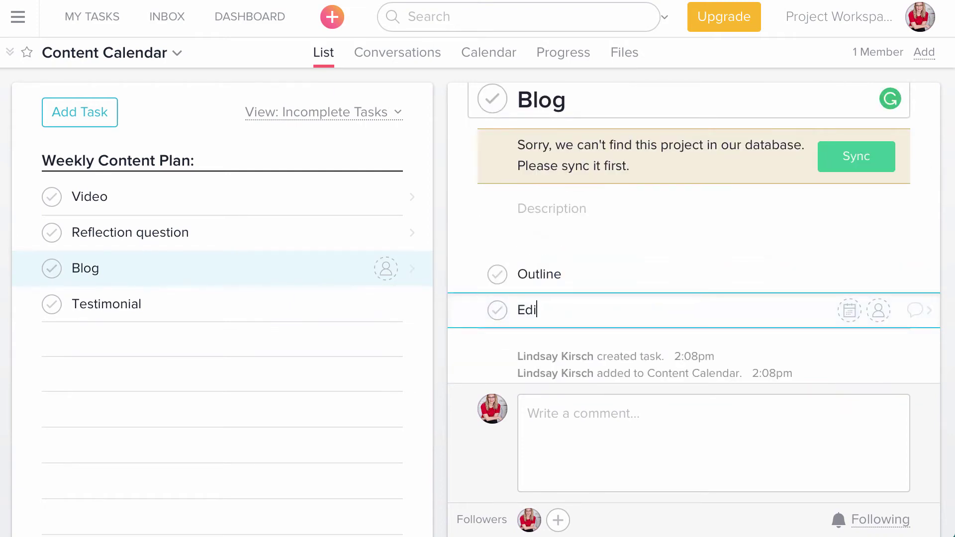
pyautogui.press('BackSpace')
pyautogui.press('BackSpace')
pyautogui.press('BackSpace')
pyautogui.write('Write')
pyautogui.press('Return')
pyautogui.write('E')
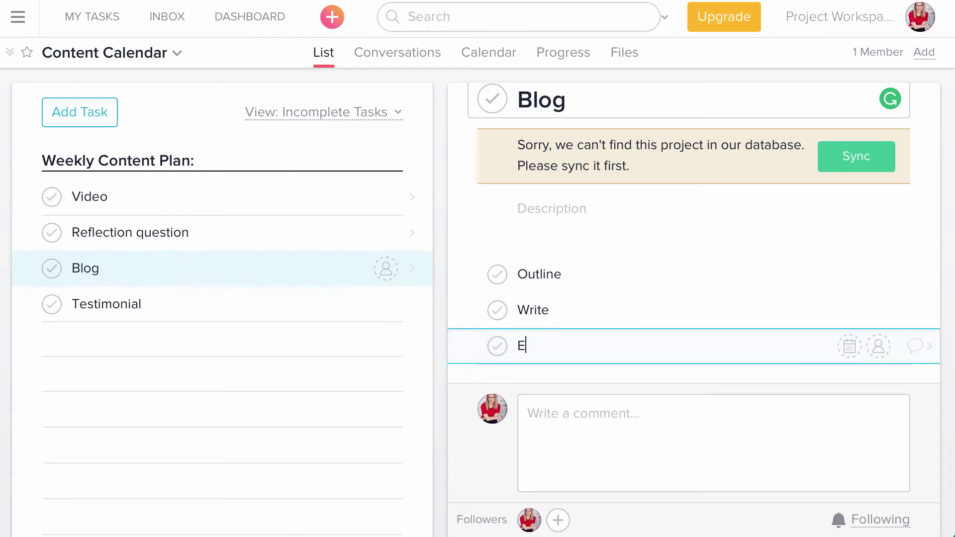
pyautogui.write('dit')
pyautogui.press('Return')
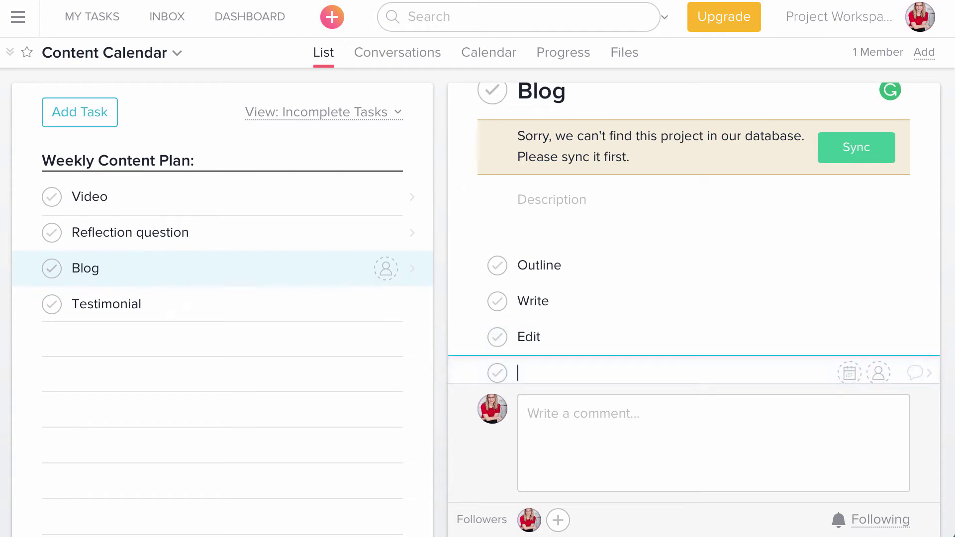
pyautogui.write('Select images')
pyautogui.press('Return')
pyautogui.write('P')
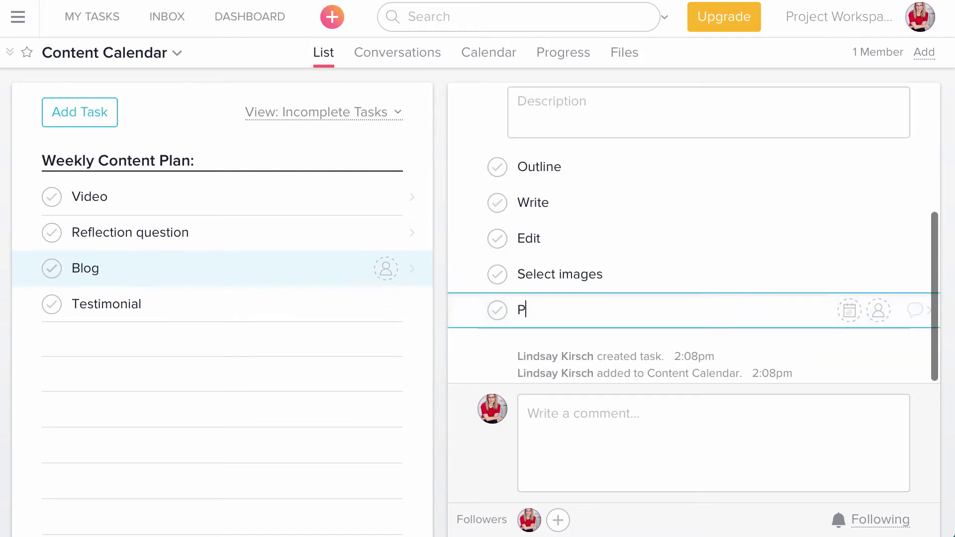
pyautogui.write('ublish it')
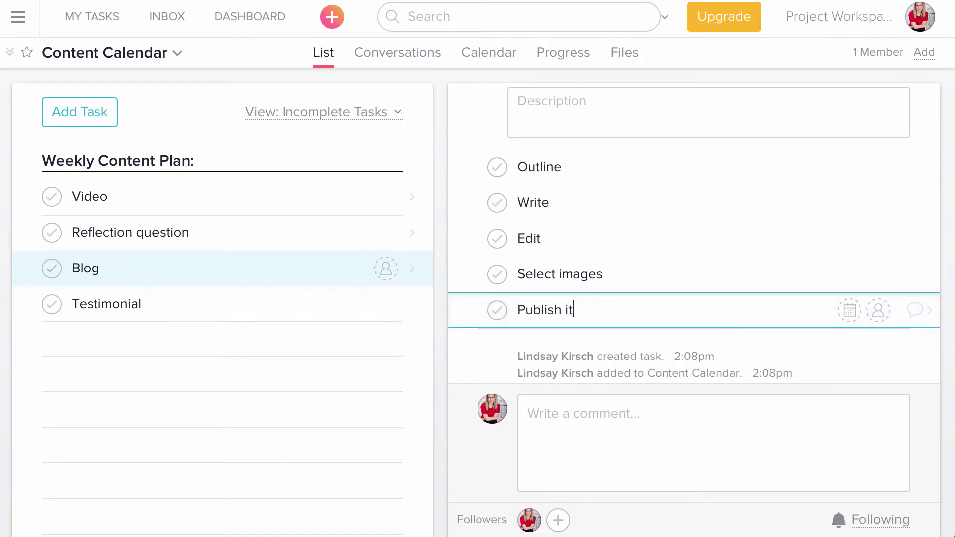
pyautogui.press('BackSpace')
pyautogui.press('BackSpace')
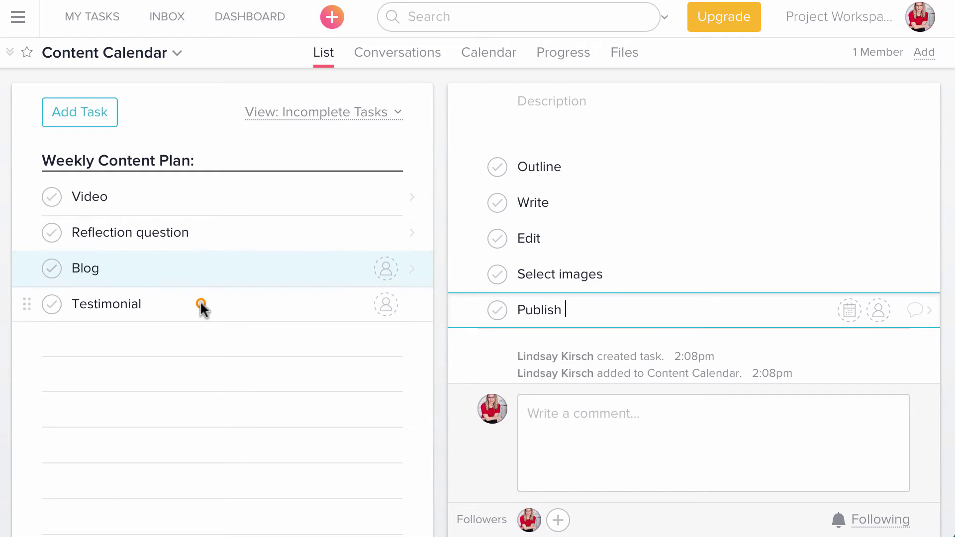
# Give Testimonial subtasks Capture, Create Graphic and Schedule social, fixing the Capture spelling
pyautogui.click(200, 305)
pyautogui.click(825, 118)
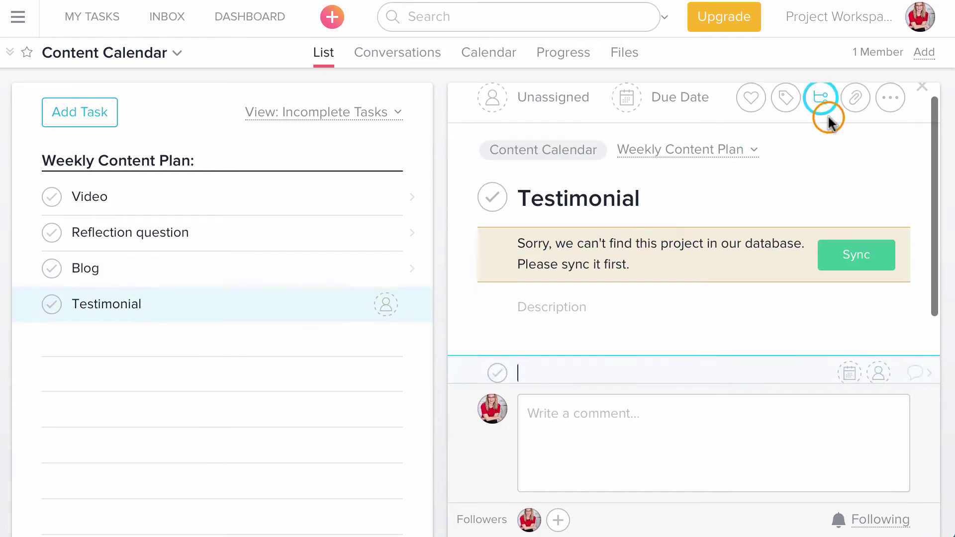
pyautogui.write('Capute')
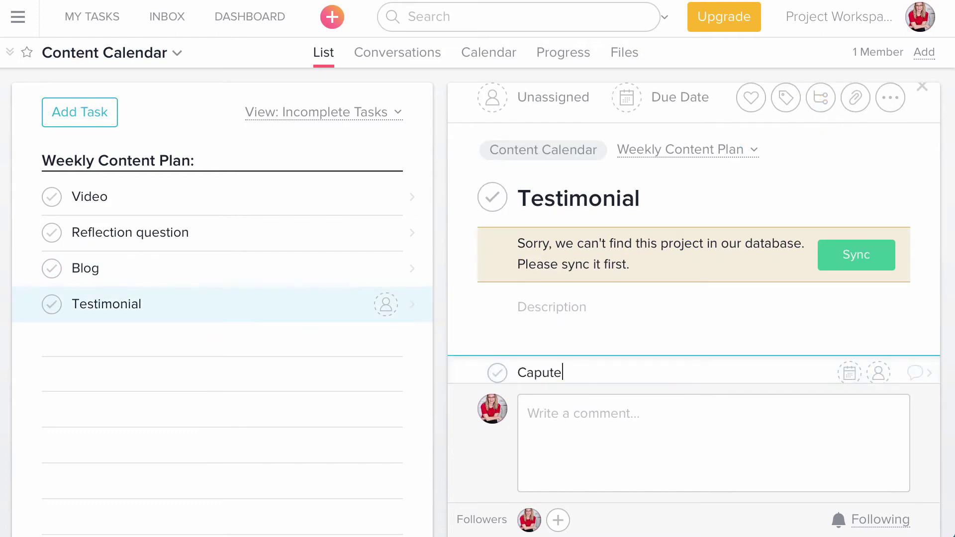
pyautogui.write('ure')
pyautogui.press('Return')
pyautogui.write('Create')
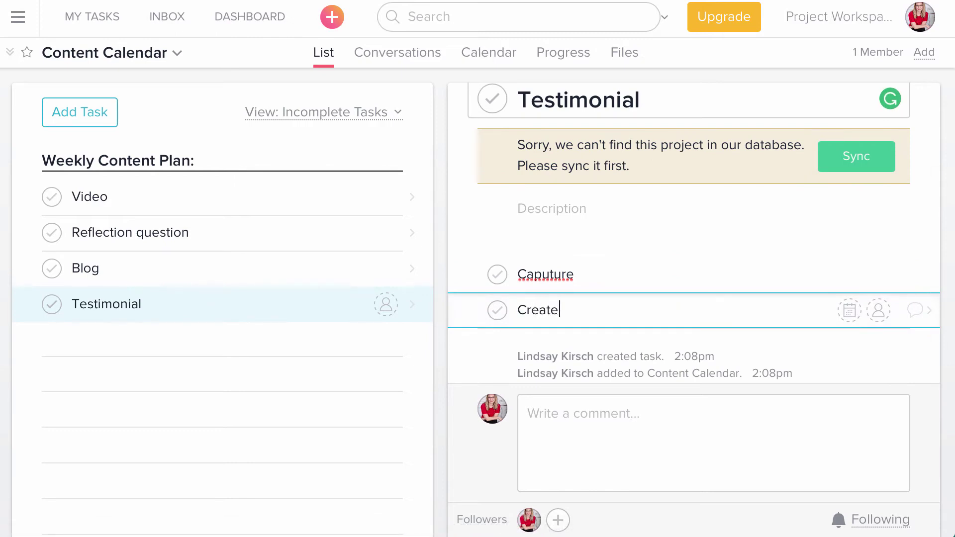
pyautogui.write(' Graphic')
pyautogui.press('Return')
pyautogui.write('W')
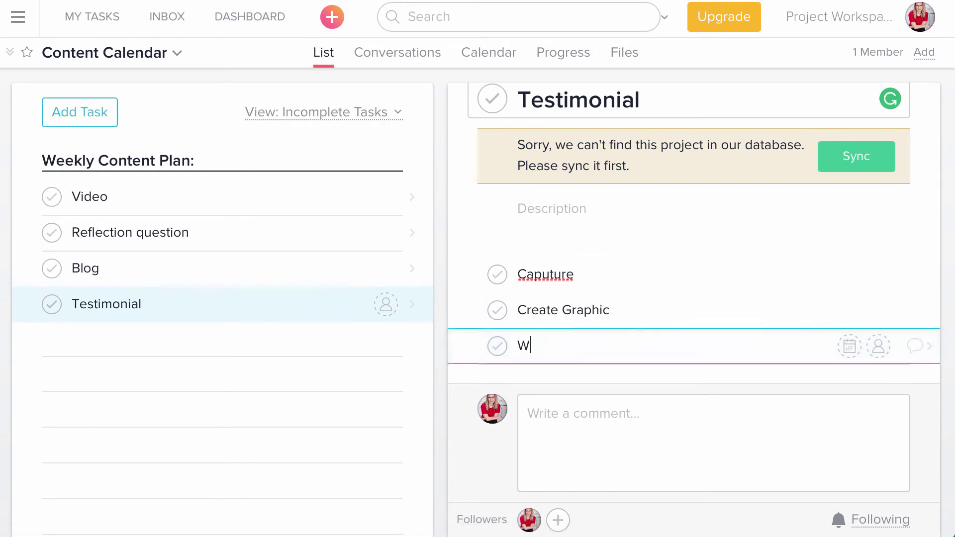
pyautogui.press('BackSpace')
pyautogui.write('Schedule social')
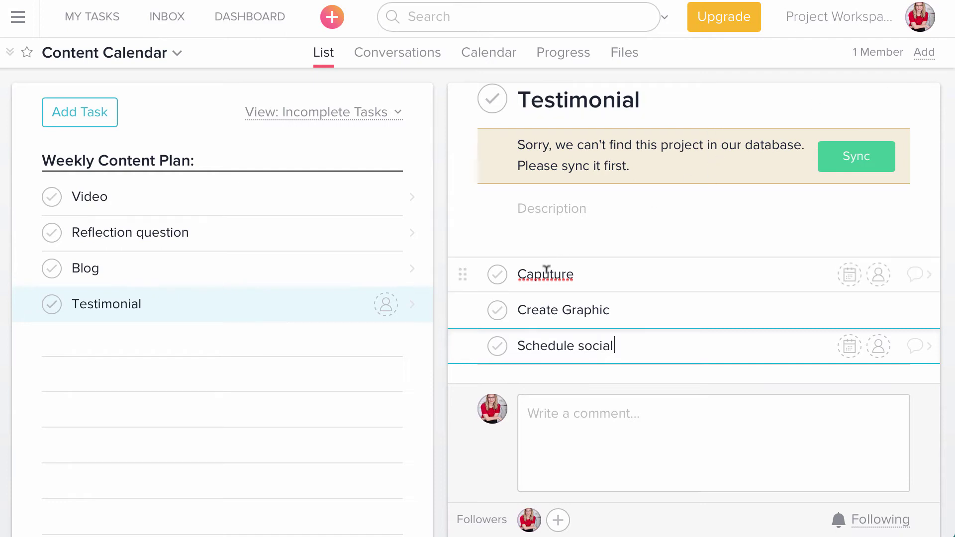
pyautogui.click(545, 273)
pyautogui.press('BackSpace')
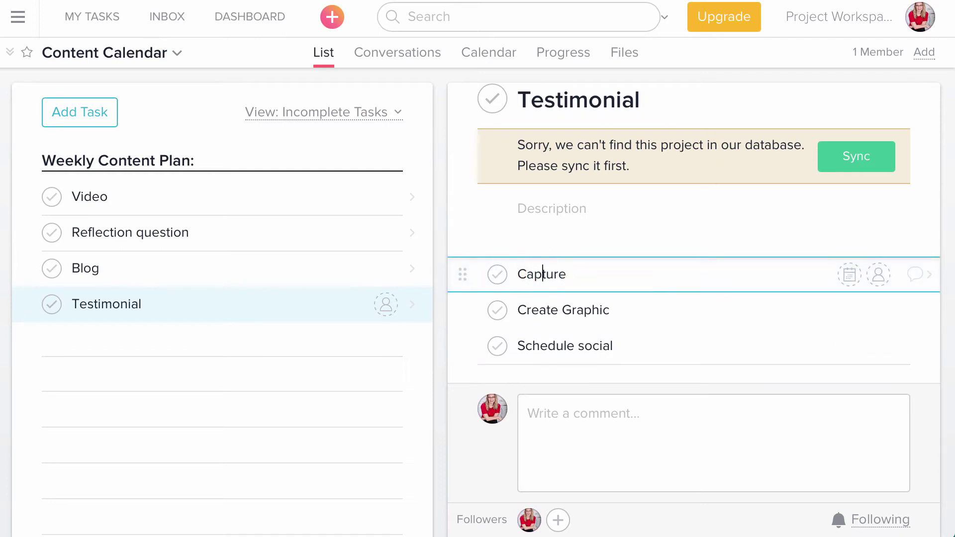
pyautogui.click(256, 196)
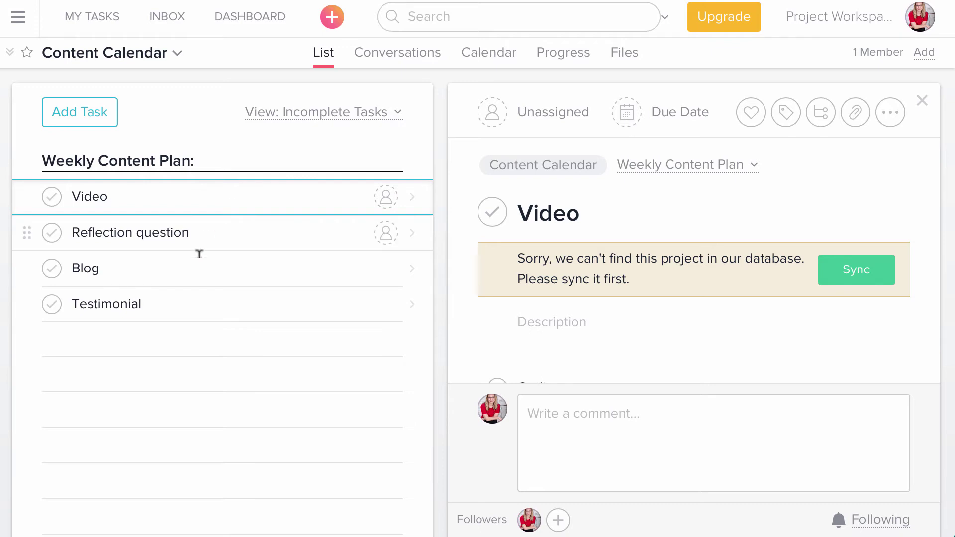
# Add a 'W1 - 1/2/17' section after Testimonial with three blank task rows
pyautogui.click(160, 308)
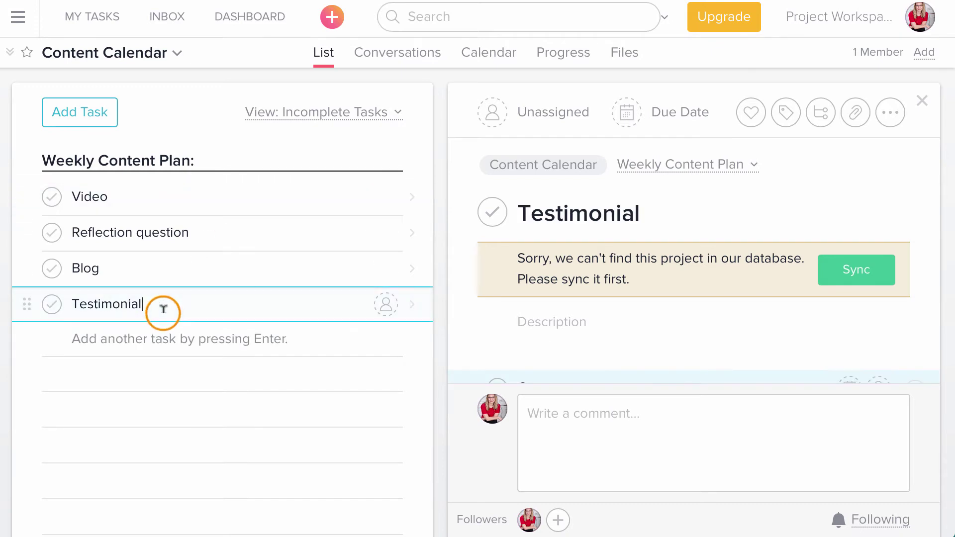
pyautogui.press('Return')
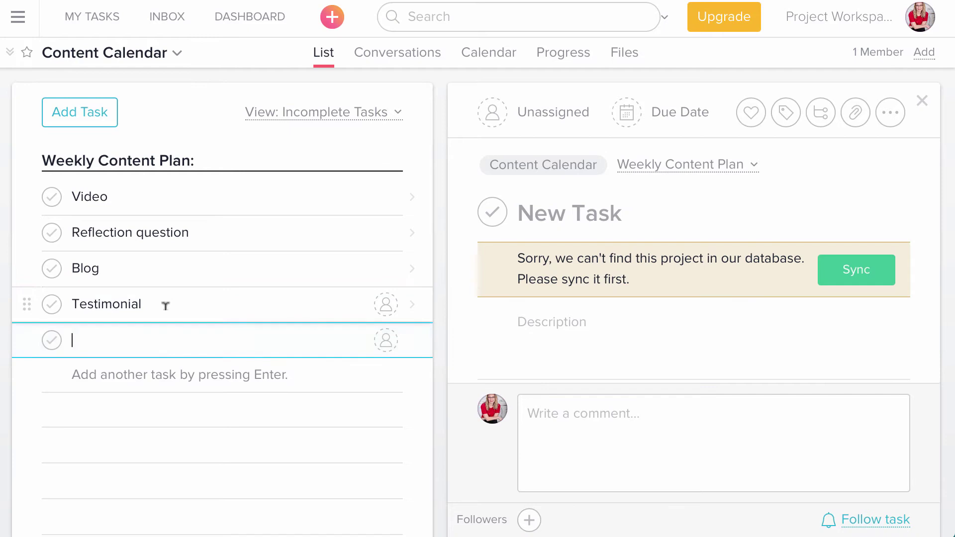
pyautogui.moveTo(156, 119)
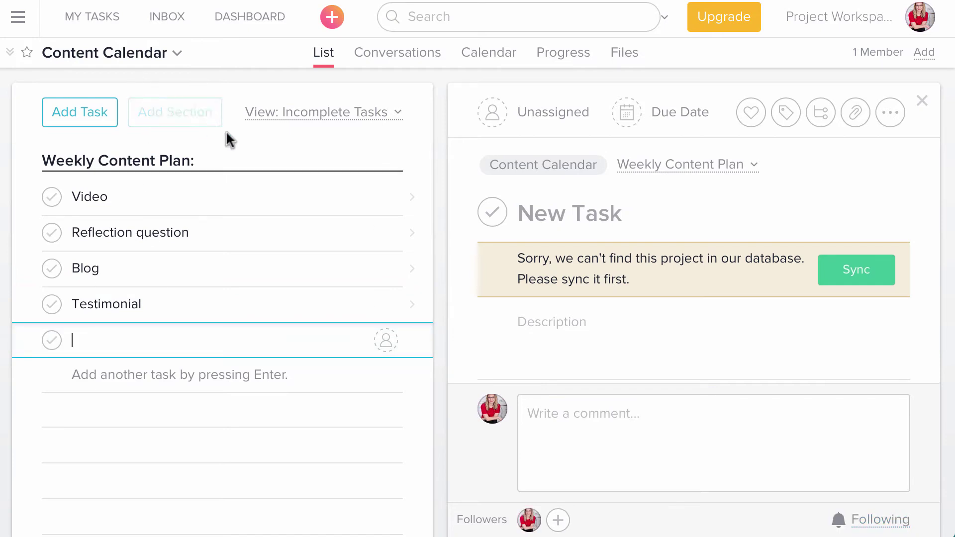
pyautogui.click(187, 126)
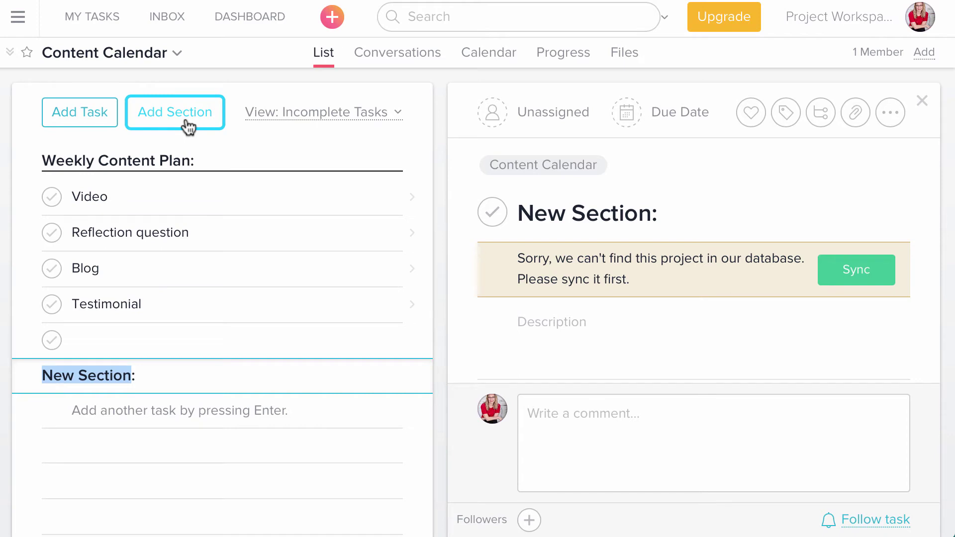
pyautogui.write('W1 -')
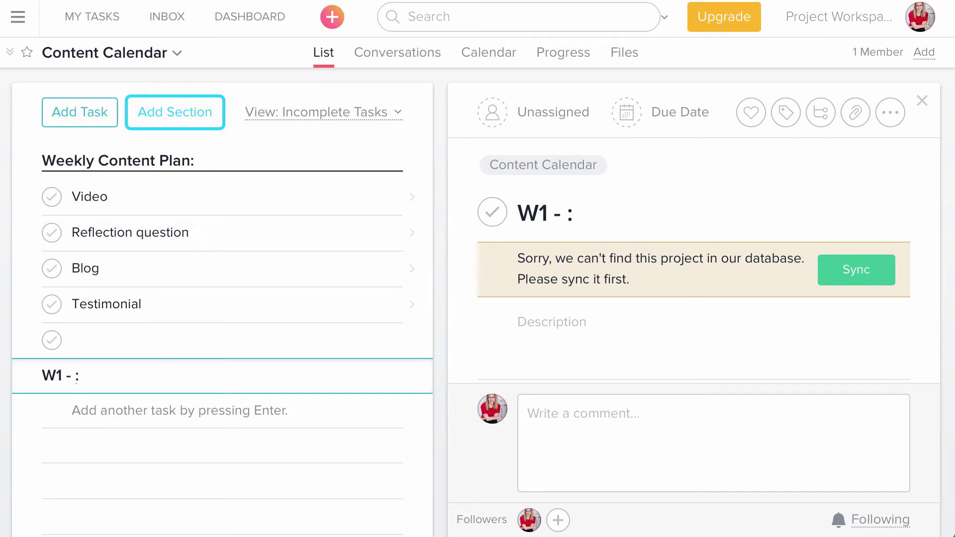
pyautogui.write('1/2/17')
pyautogui.click(158, 377)
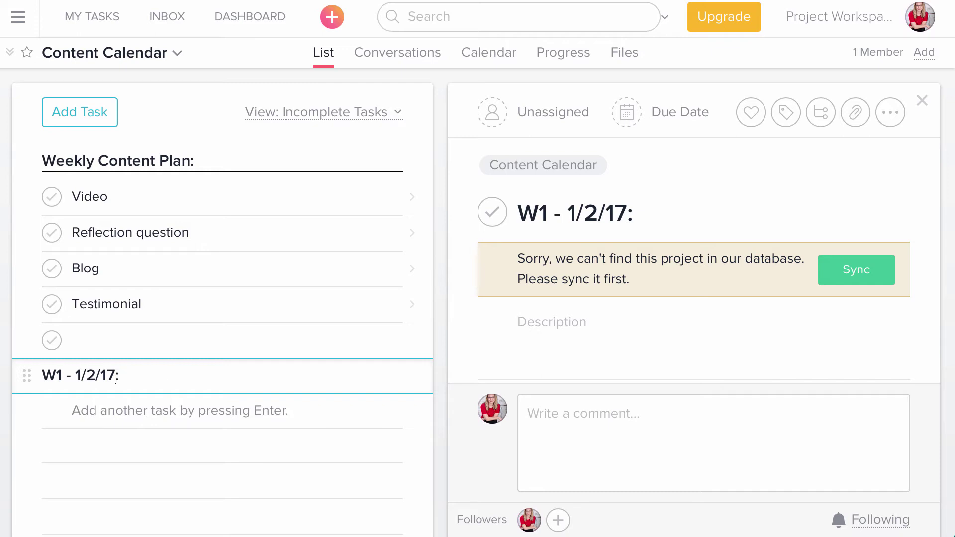
pyautogui.press('Return')
pyautogui.press('Return')
pyautogui.press('Return')
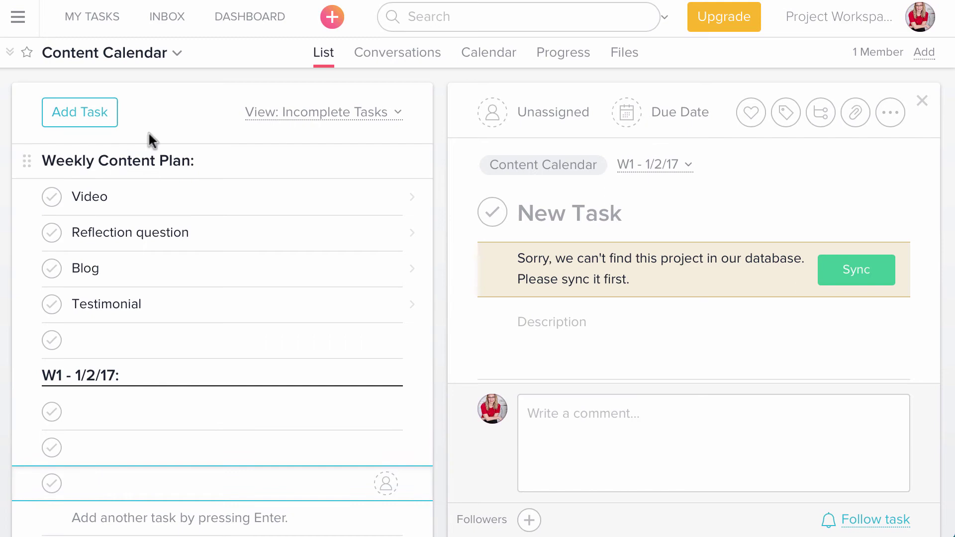
# Add a second week section named 'W2 - 1/9/17' below the W1 rows
pyautogui.click(148, 114)
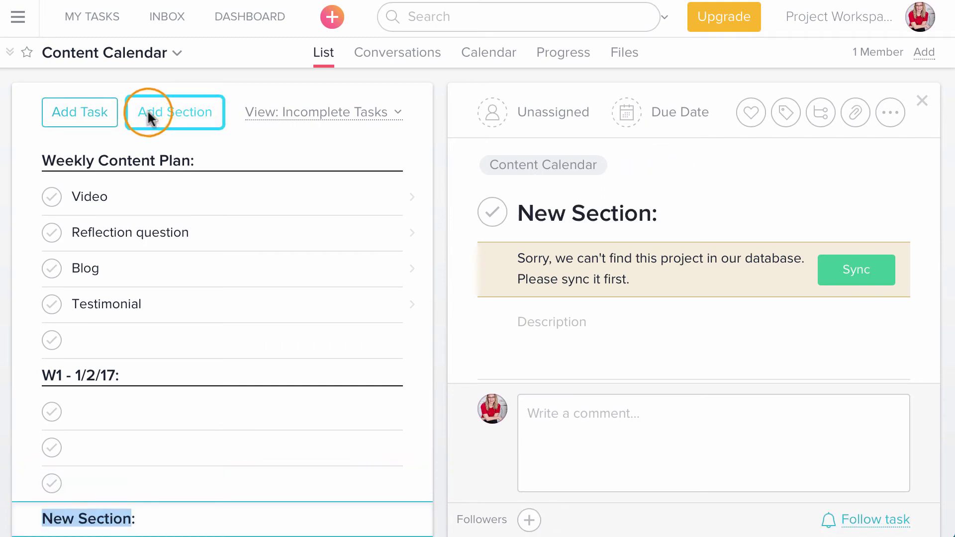
pyautogui.write('@')
pyautogui.press('BackSpace')
pyautogui.write('W2 - ')
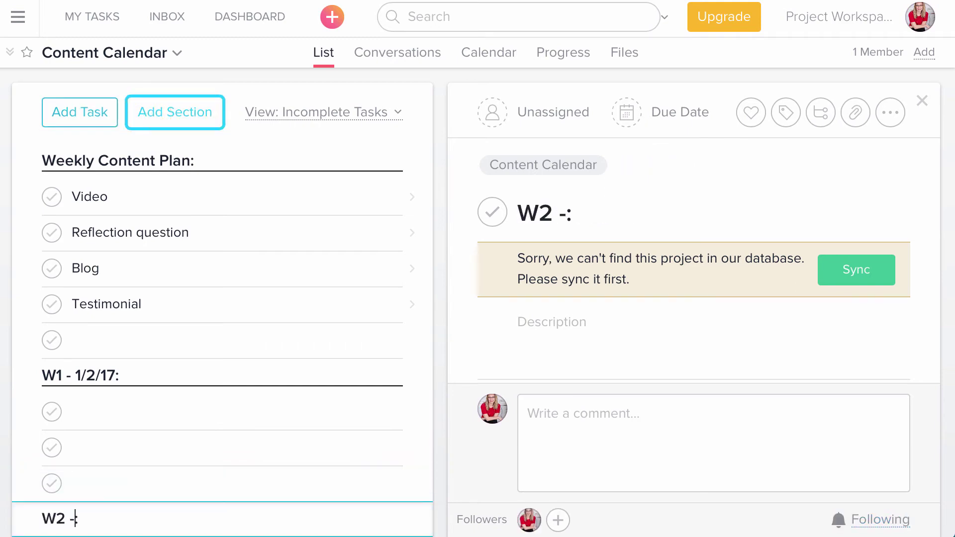
pyautogui.write('1/9/17')
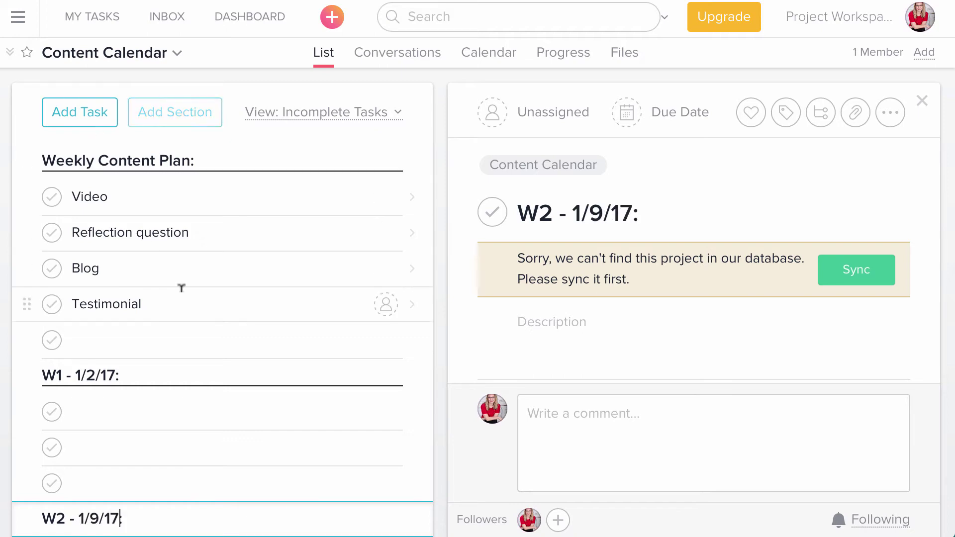
pyautogui.press('Return')
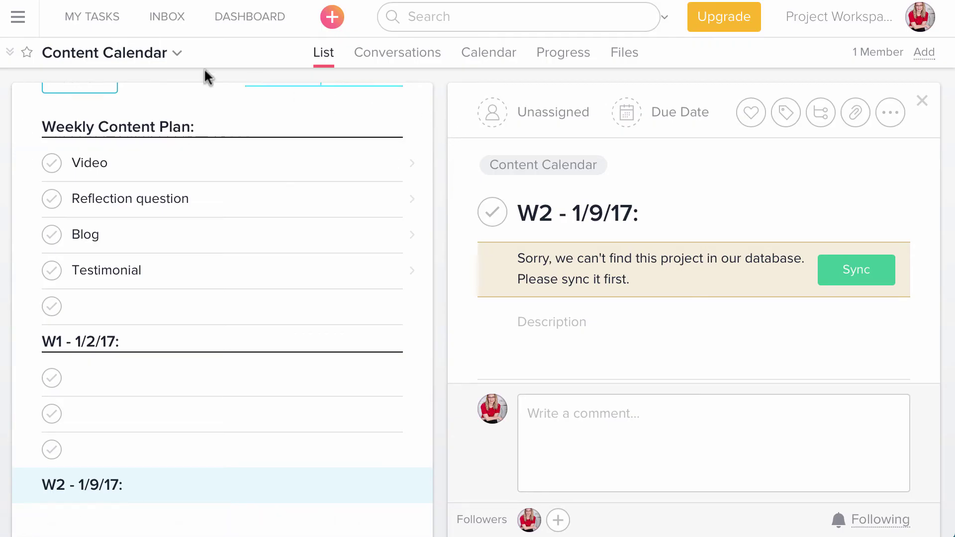
# Show the sidebar listing the Ideas and Content Calendar projects
pyautogui.click(18, 19)
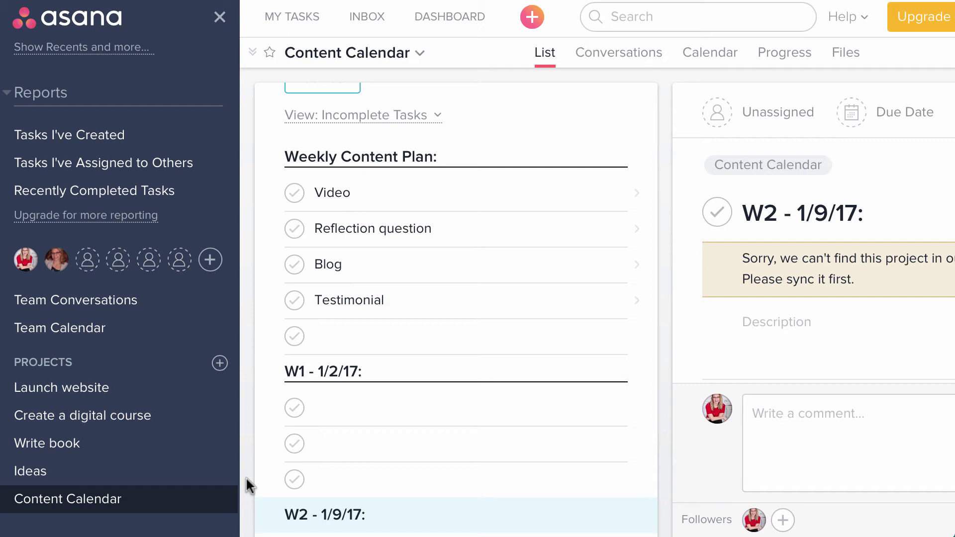
# Append '(Project Management)' to the W1 and W2 section names, then open Ideas
pyautogui.click(356, 373)
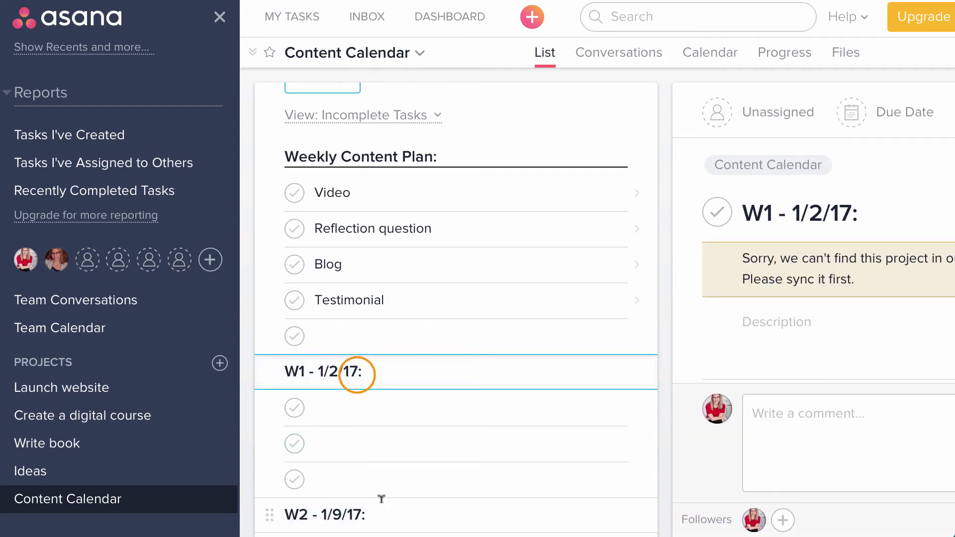
pyautogui.write('(')
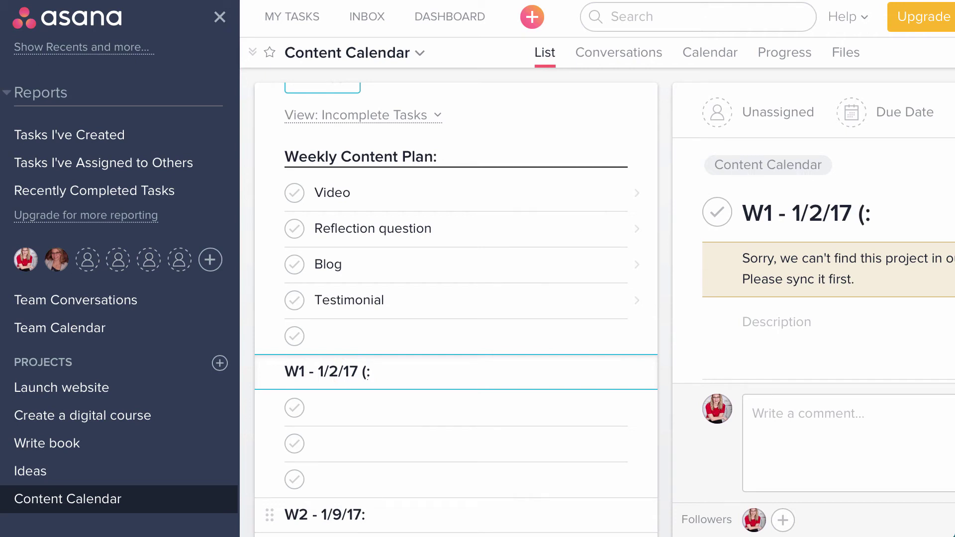
pyautogui.write('Project Managemen')
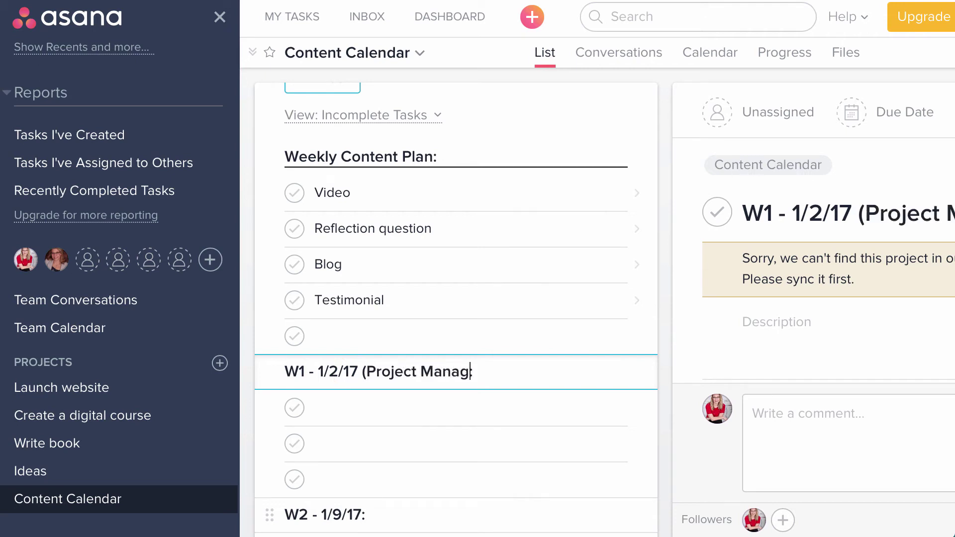
pyautogui.write('t):')
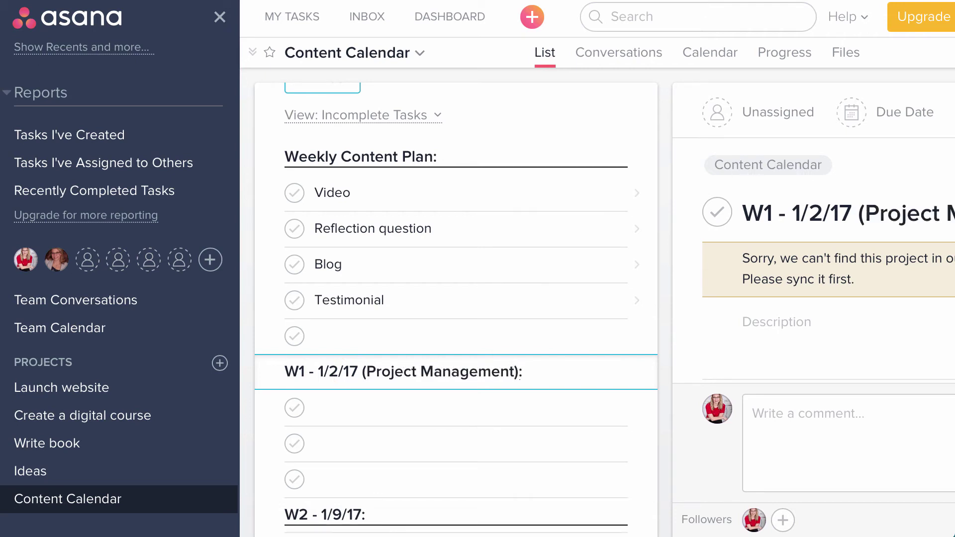
pyautogui.click(362, 512)
pyautogui.write('(P')
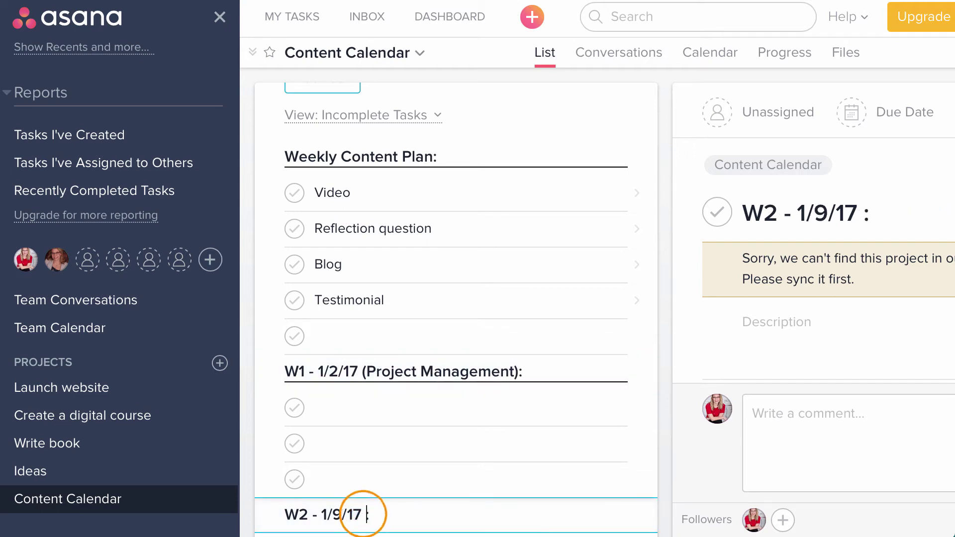
pyautogui.write('roject Mange')
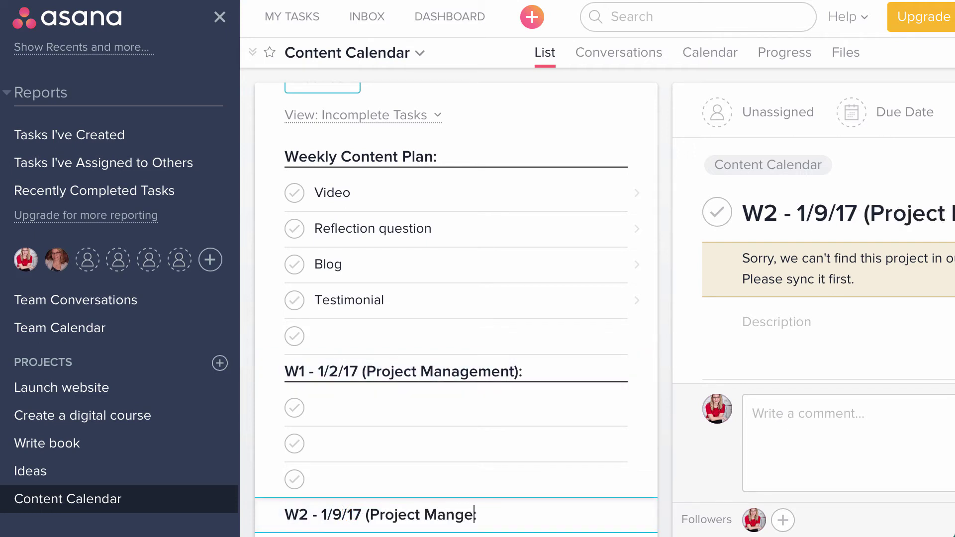
pyautogui.press('BackSpace')
pyautogui.press('BackSpace')
pyautogui.write('agement')
pyautogui.press('BackSpace')
pyautogui.press('BackSpace')
pyautogui.write('ent)')
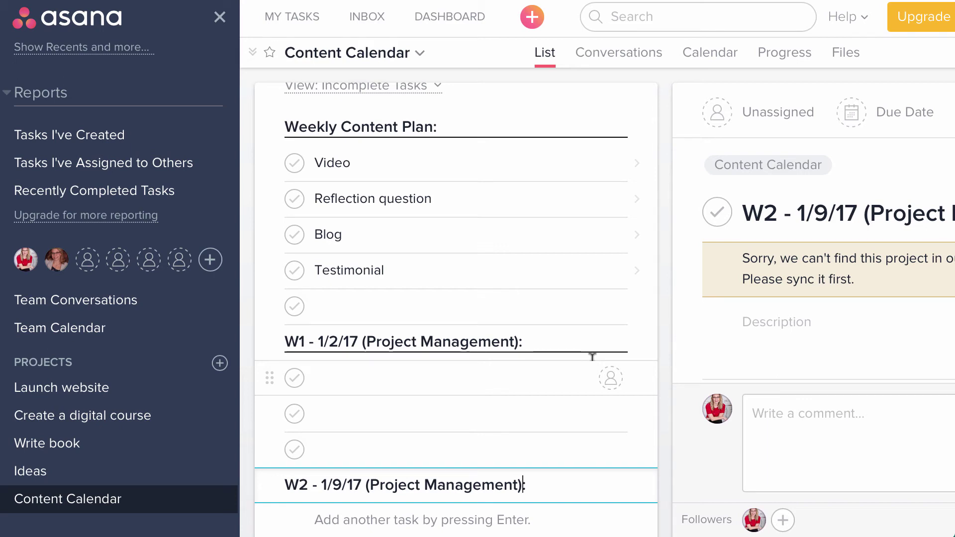
pyautogui.click(73, 469)
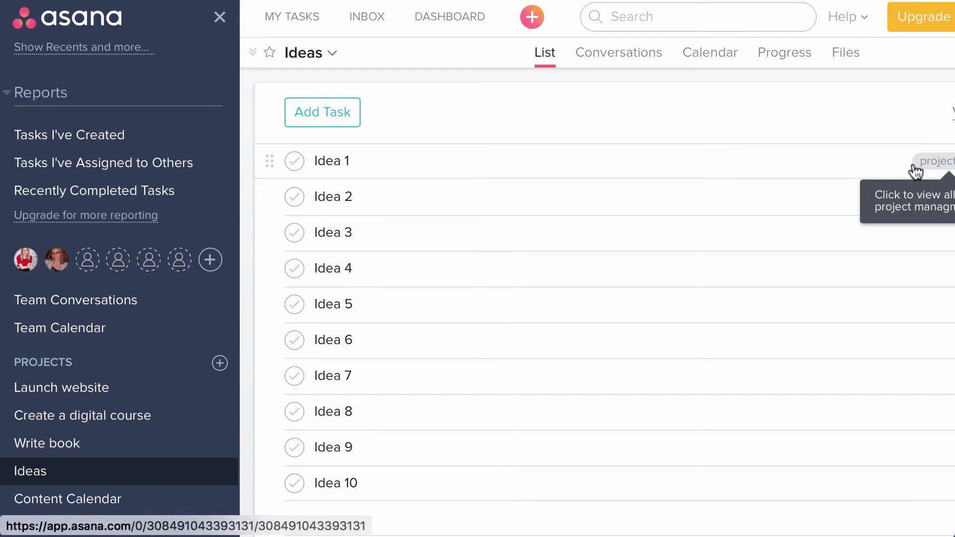
# Drag Idea 1 from the Ideas list onto Content Calendar in the sidebar
pyautogui.click(857, 164)
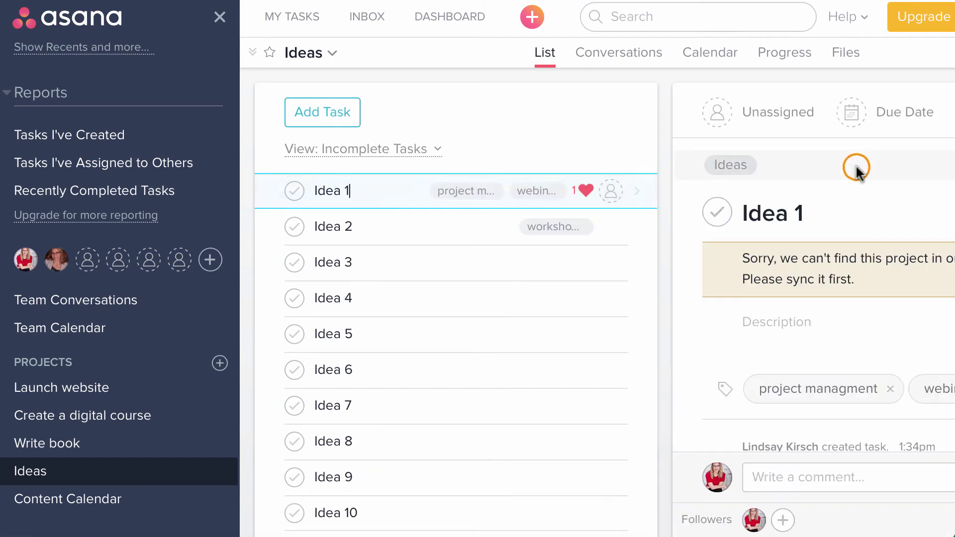
pyautogui.click(273, 192)
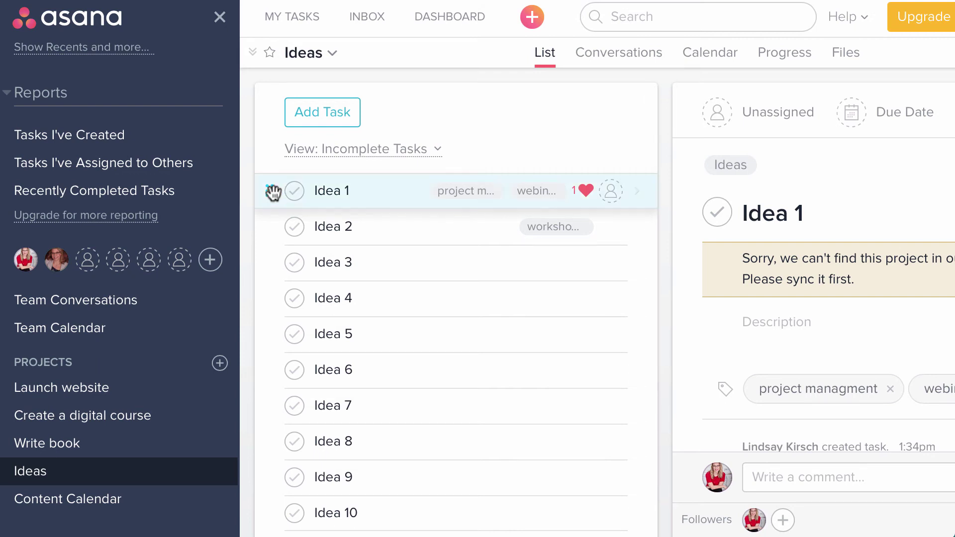
pyautogui.moveTo(273, 192); pyautogui.dragTo(133, 508)
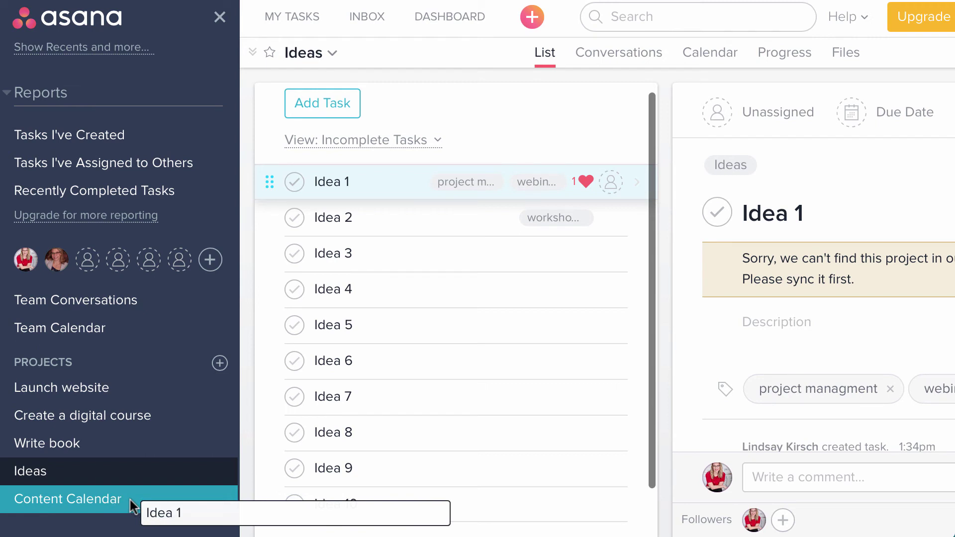
pyautogui.moveTo(131, 500); pyautogui.dragTo(130, 498)
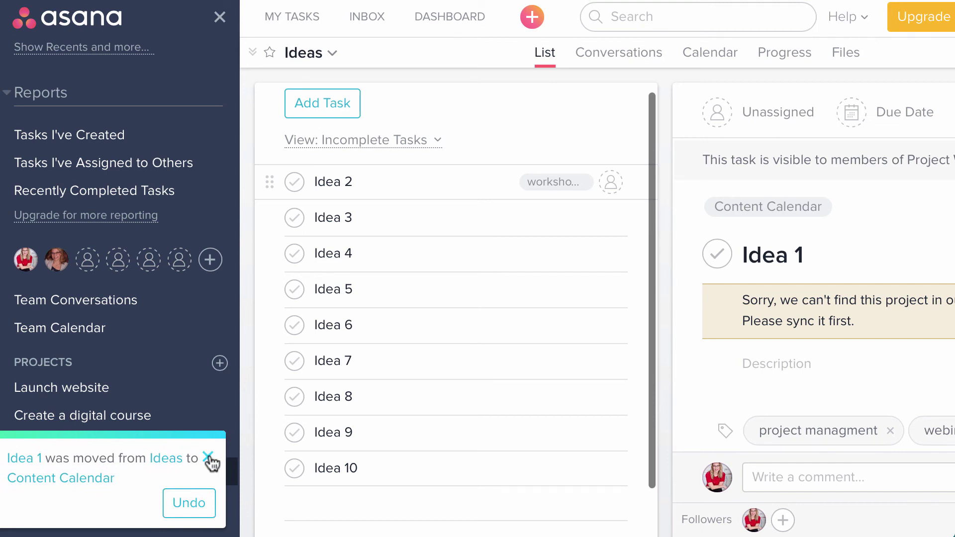
pyautogui.click(209, 460)
# Drag Idea 1 under the W1 - 1/2/17 (Project Management) header and rename it 'BLOG: Idea 1'
pyautogui.click(114, 499)
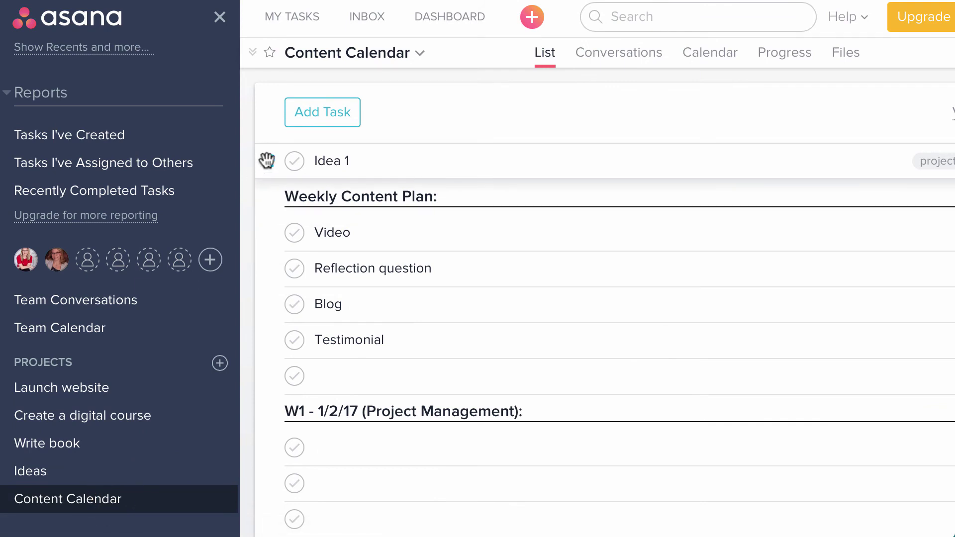
pyautogui.moveTo(266, 161); pyautogui.dragTo(302, 416)
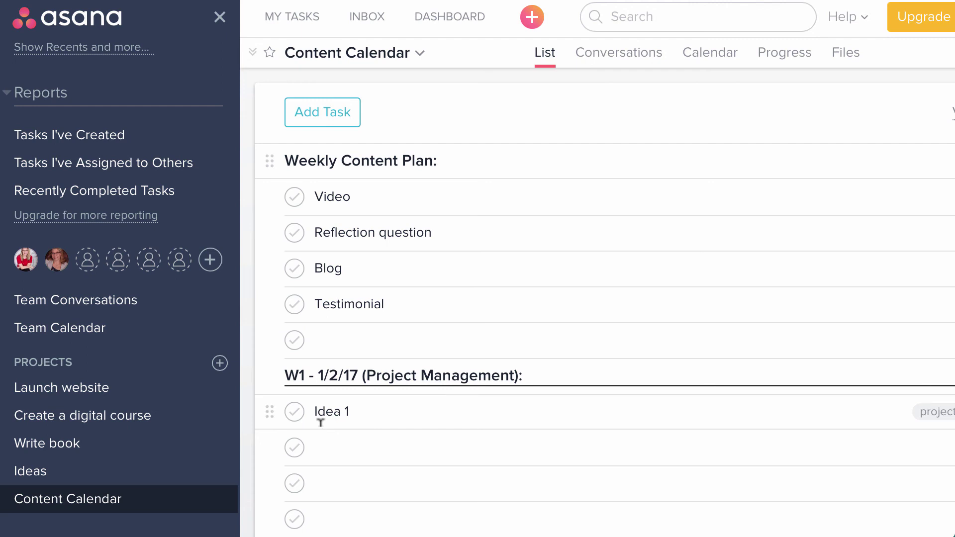
pyautogui.keyDown('shift'); pyautogui.click(313, 410); pyautogui.keyUp('shift')
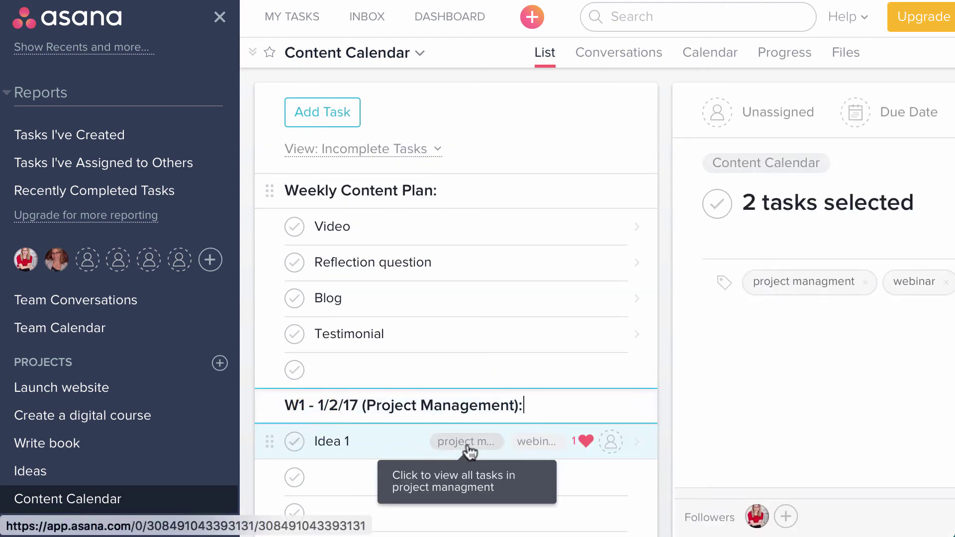
pyautogui.click(314, 441)
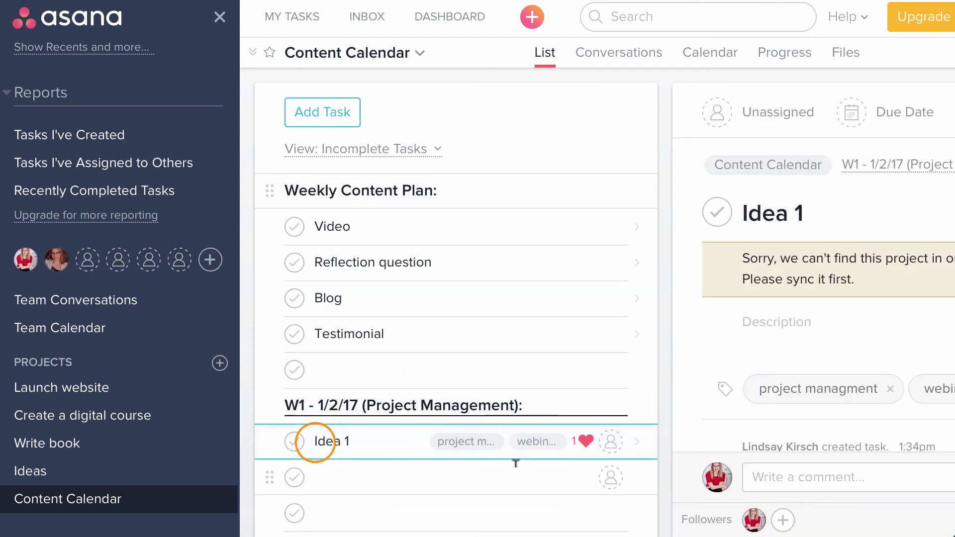
pyautogui.write('BLOG:')
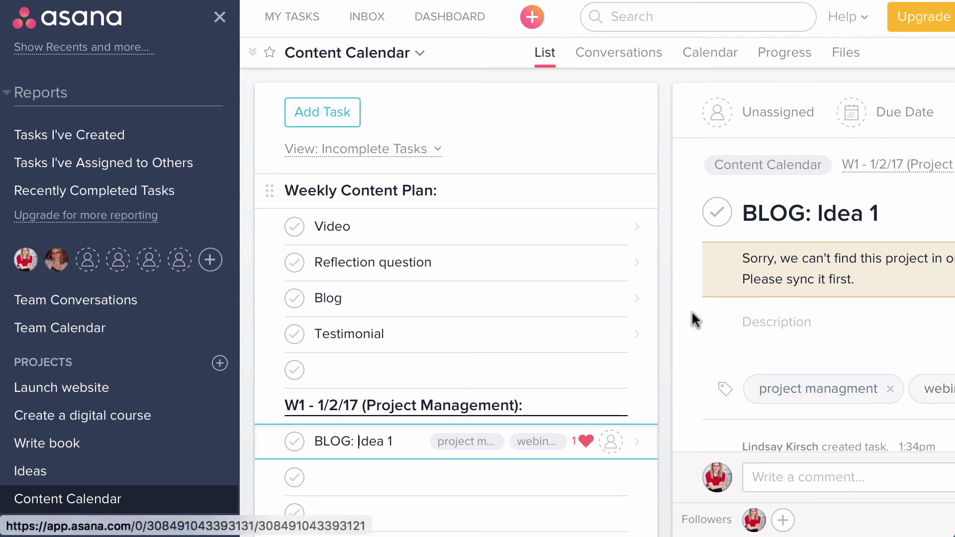
pyautogui.click(677, 312)
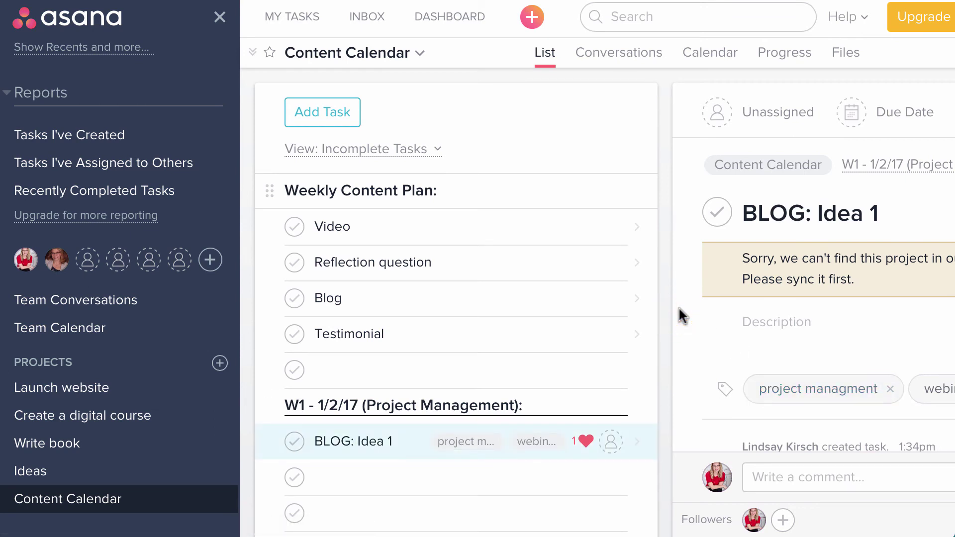
pyautogui.click(406, 441)
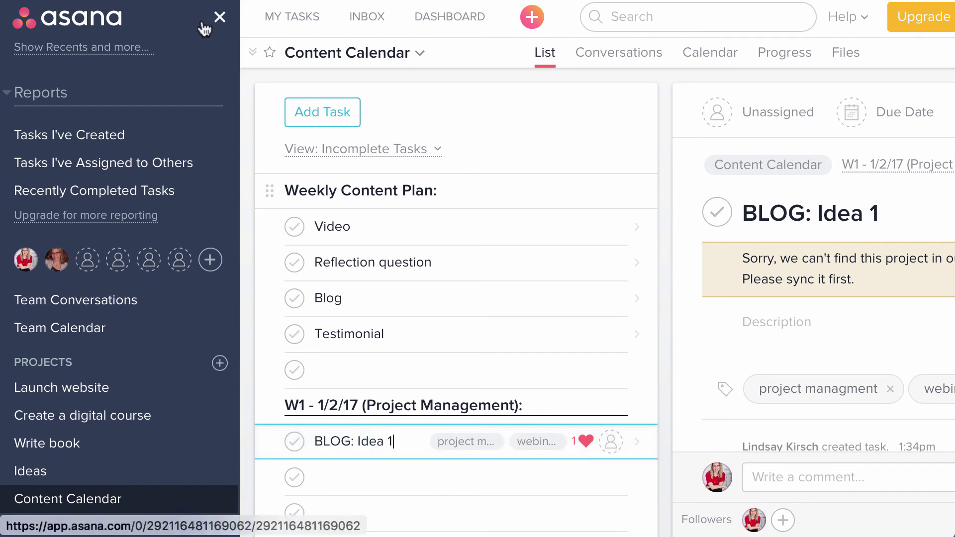
pyautogui.click(220, 17)
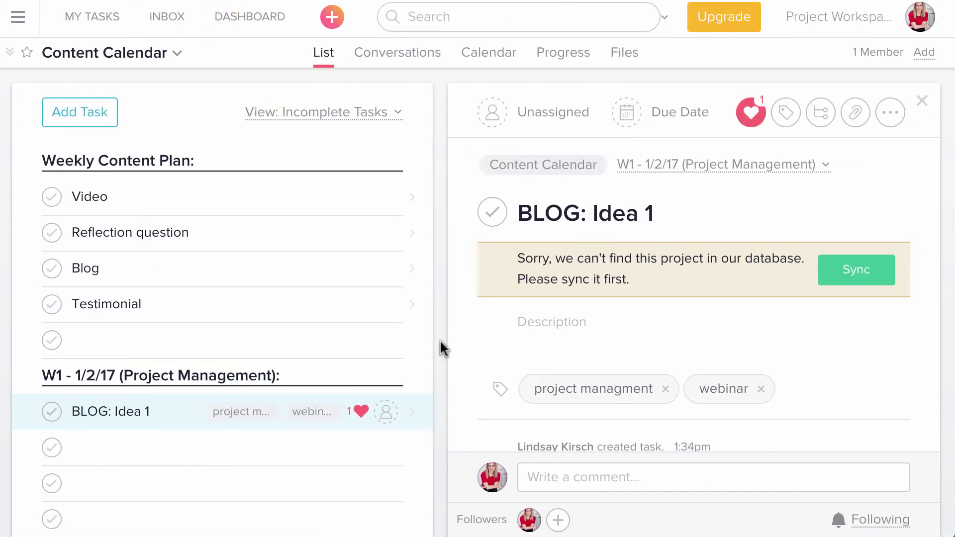
pyautogui.scroll(-8, 489, 380)
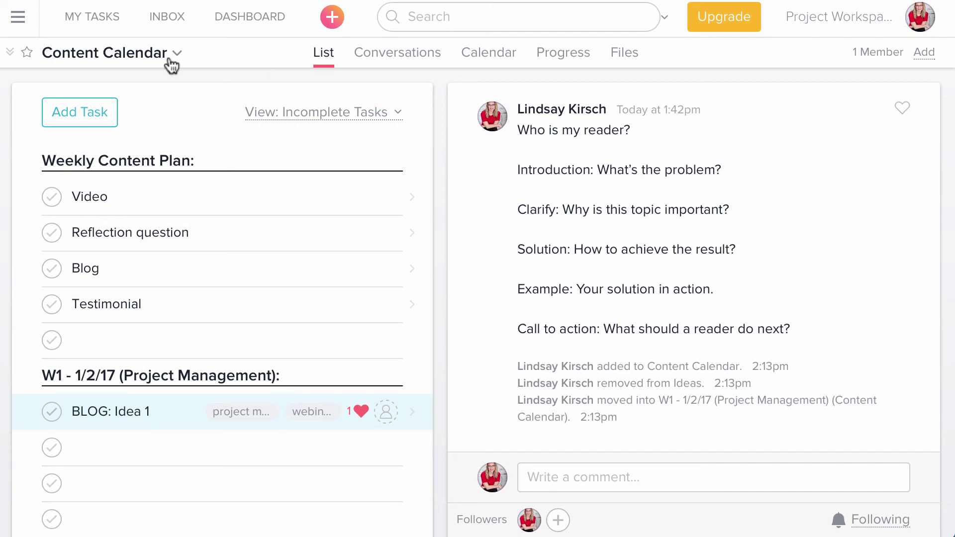
# Move Idea 3 from the Ideas project into the Content Calendar project
pyautogui.click(18, 17)
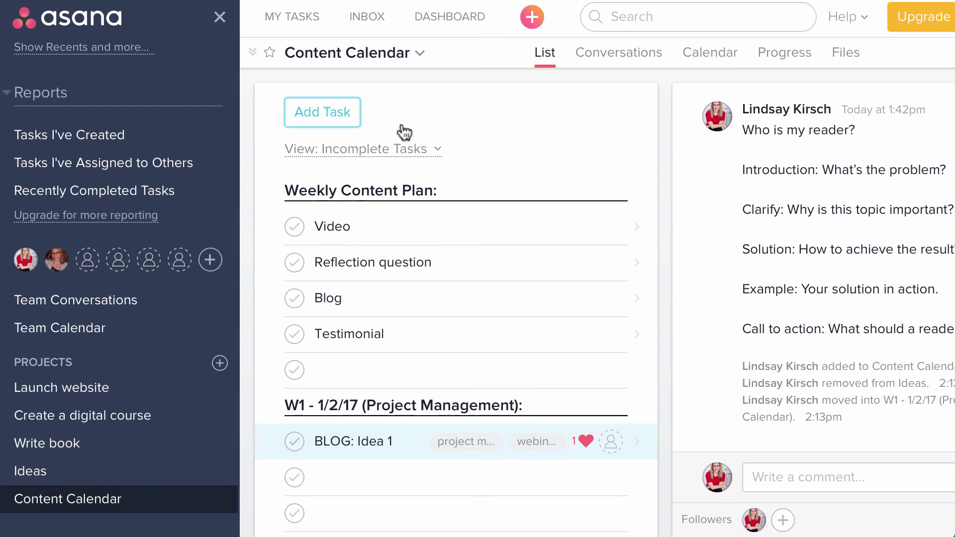
pyautogui.click(113, 473)
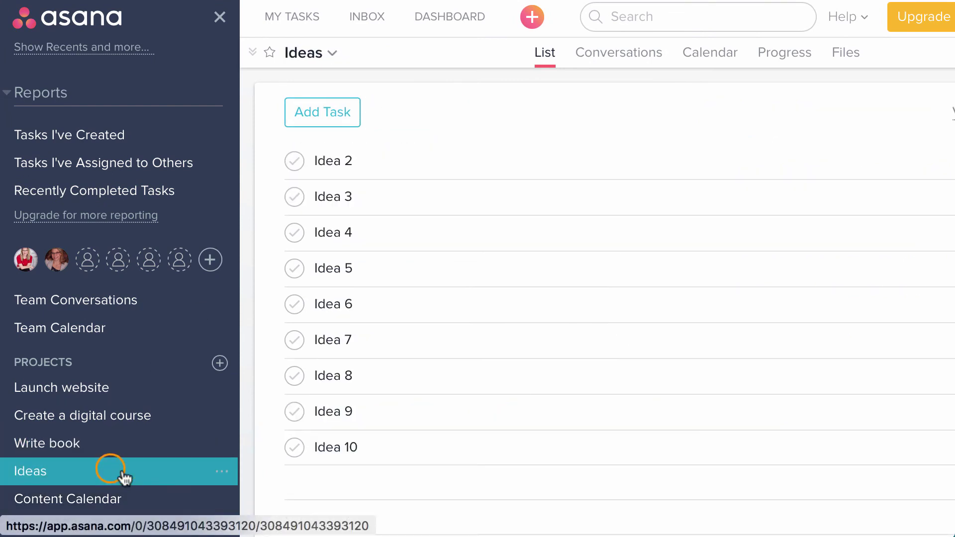
pyautogui.moveTo(270, 195); pyautogui.dragTo(155, 502)
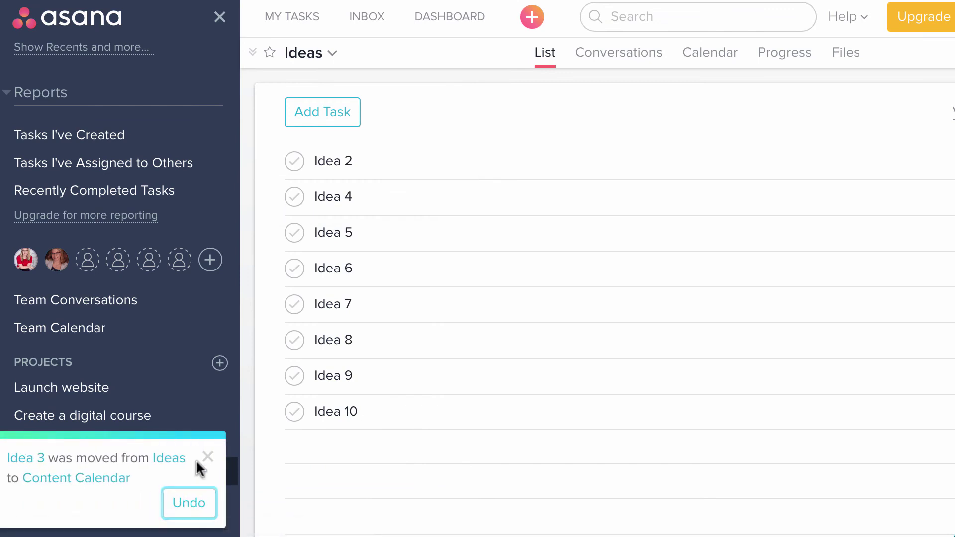
pyautogui.click(205, 454)
pyautogui.click(156, 500)
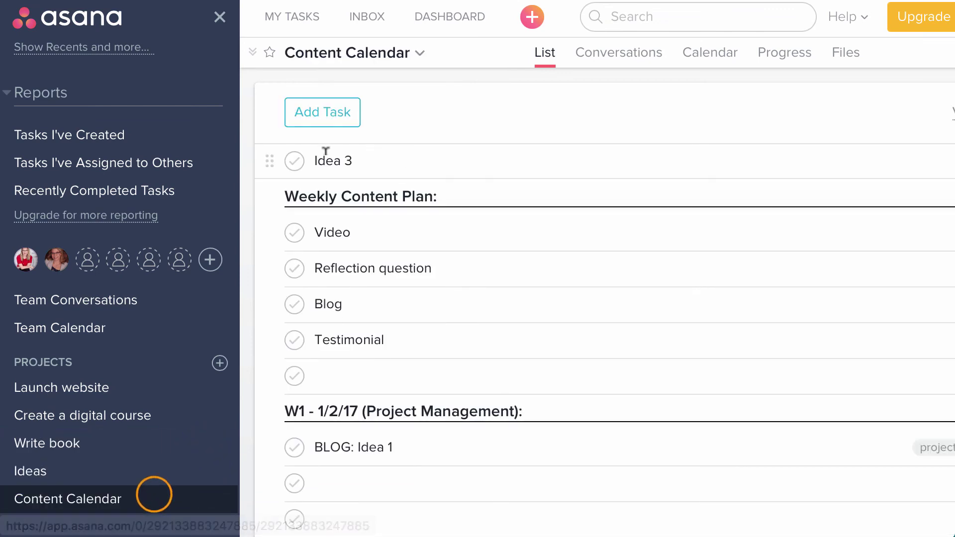
# Place Idea 3 under the W2 - 1/9/17 (Project Management) section
pyautogui.moveTo(269, 162); pyautogui.dragTo(284, 465)
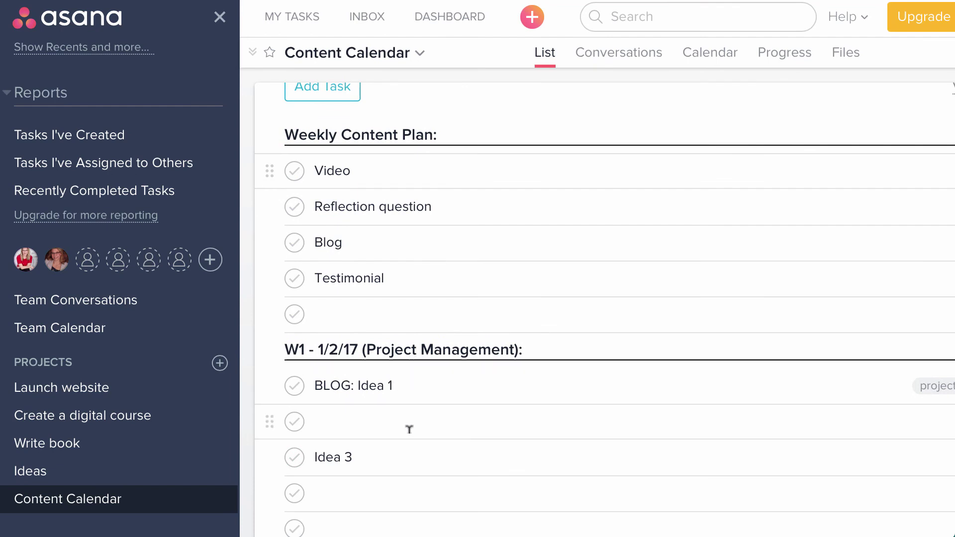
pyautogui.scroll(-2, 403, 431)
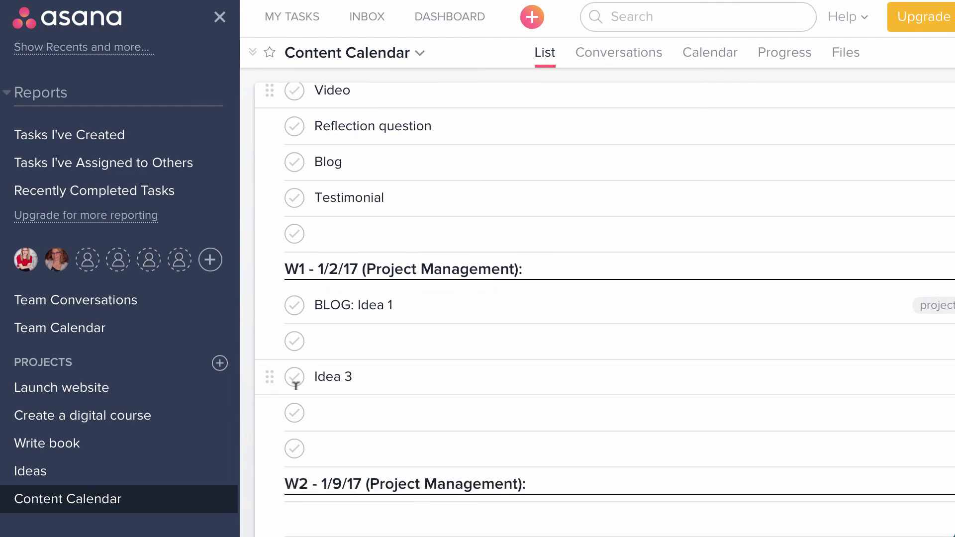
pyautogui.moveTo(269, 377); pyautogui.dragTo(298, 497)
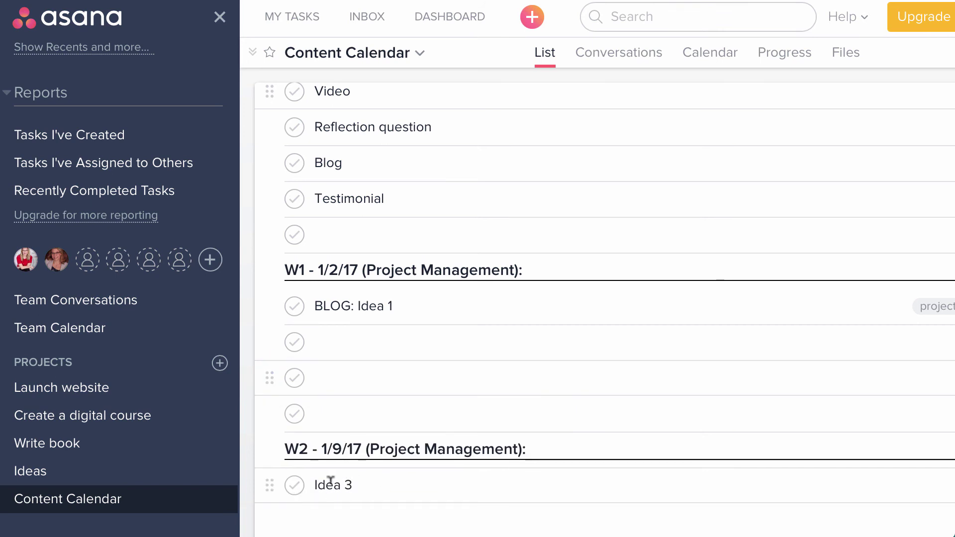
# Rename the task to 'BLOG: Idea 3'
pyautogui.click(310, 483)
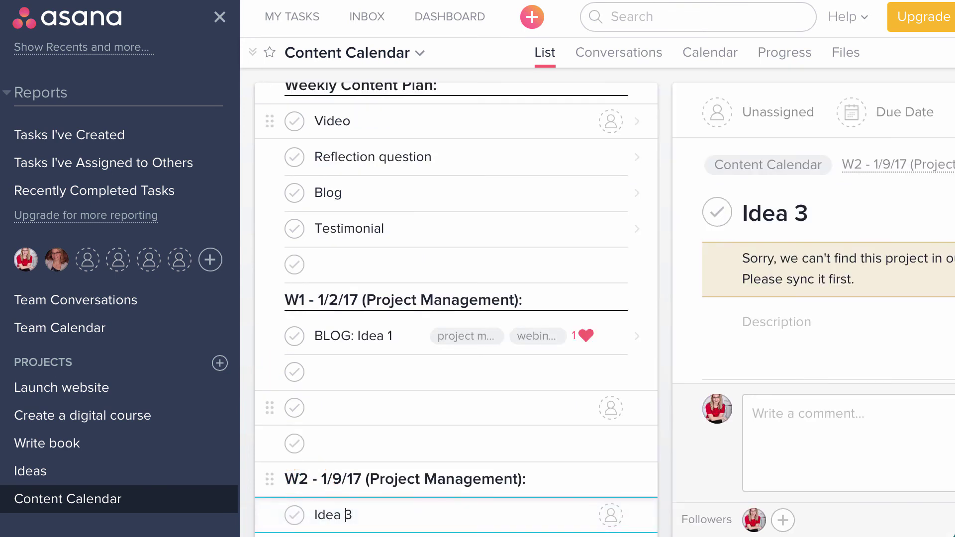
pyautogui.click(314, 515)
pyautogui.write('BLO')
pyautogui.press('BackSpace')
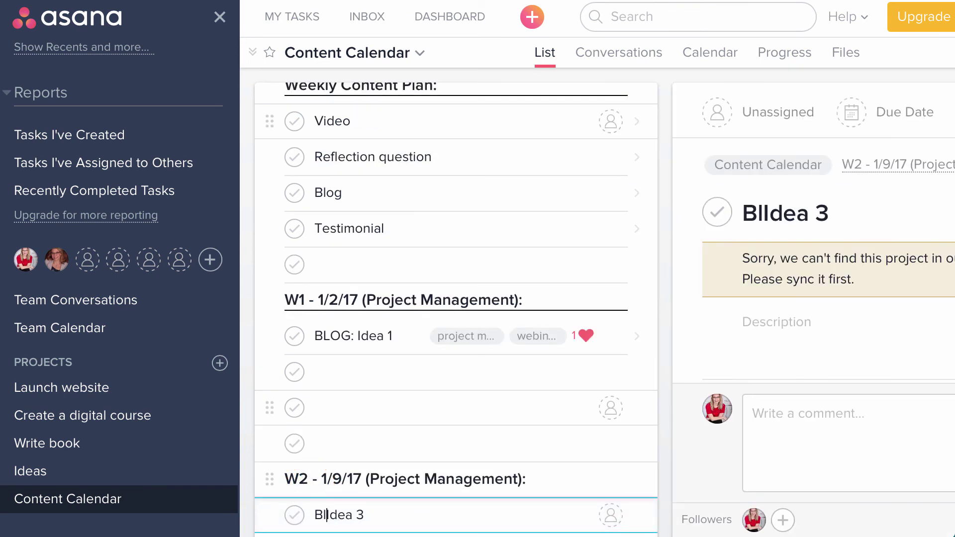
pyautogui.write('OG:')
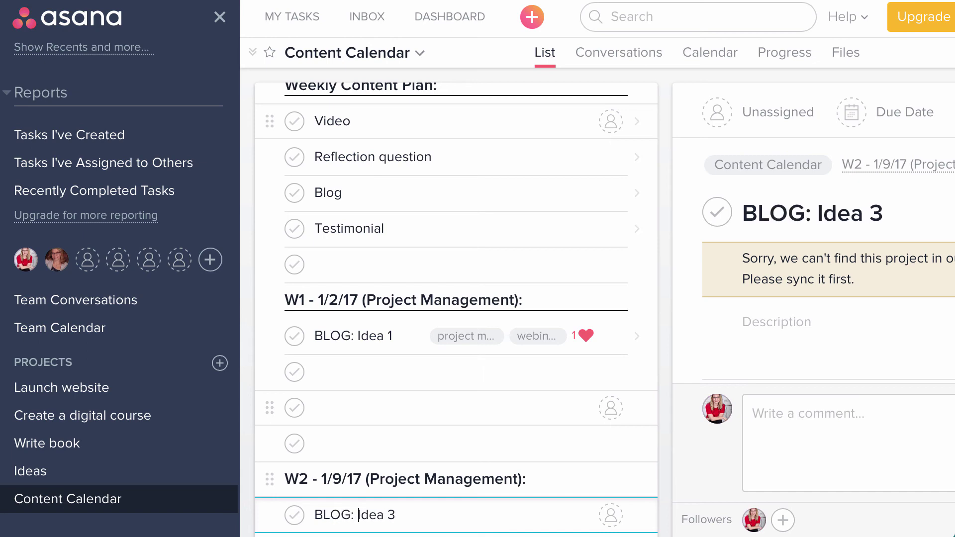
pyautogui.click(640, 506)
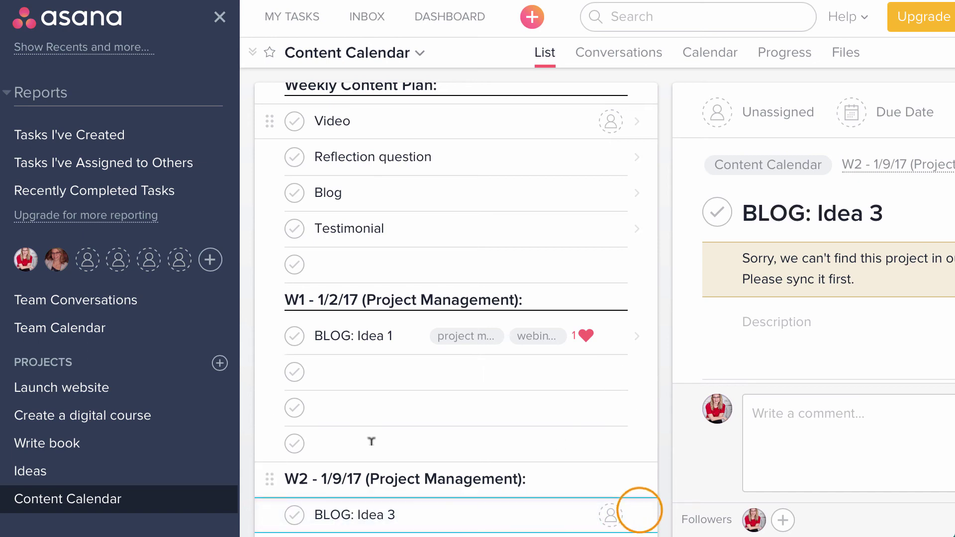
# Duplicate the BLOG: Idea 3 task with Copy Task
pyautogui.click(219, 17)
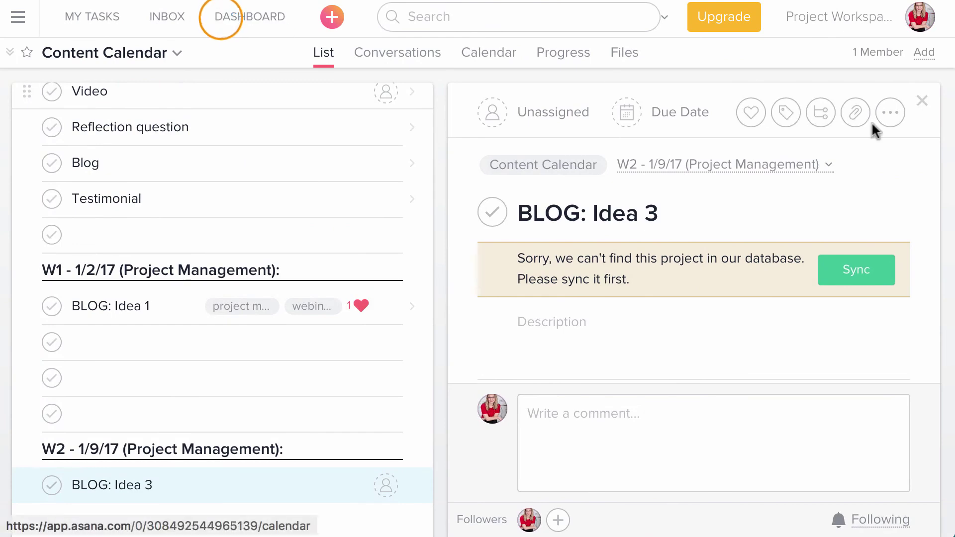
pyautogui.click(890, 113)
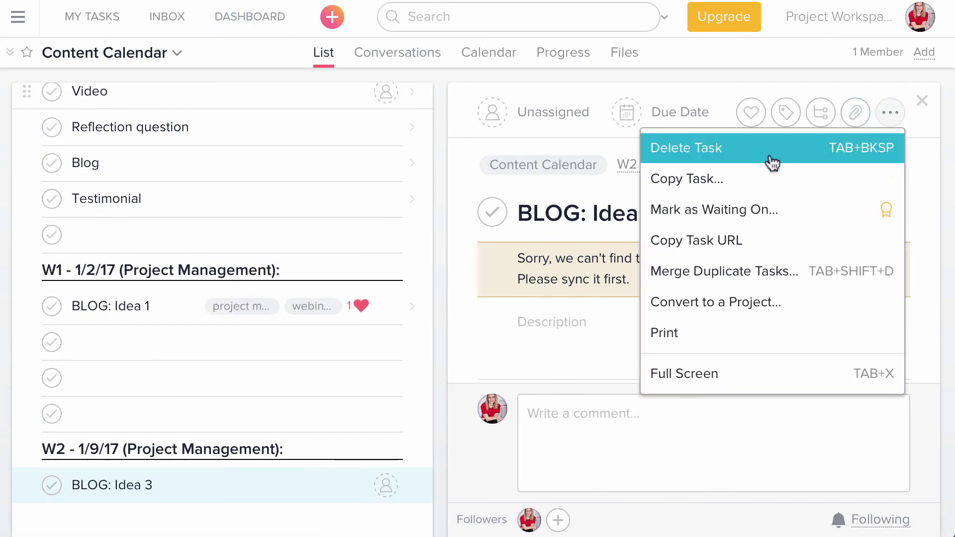
pyautogui.click(742, 177)
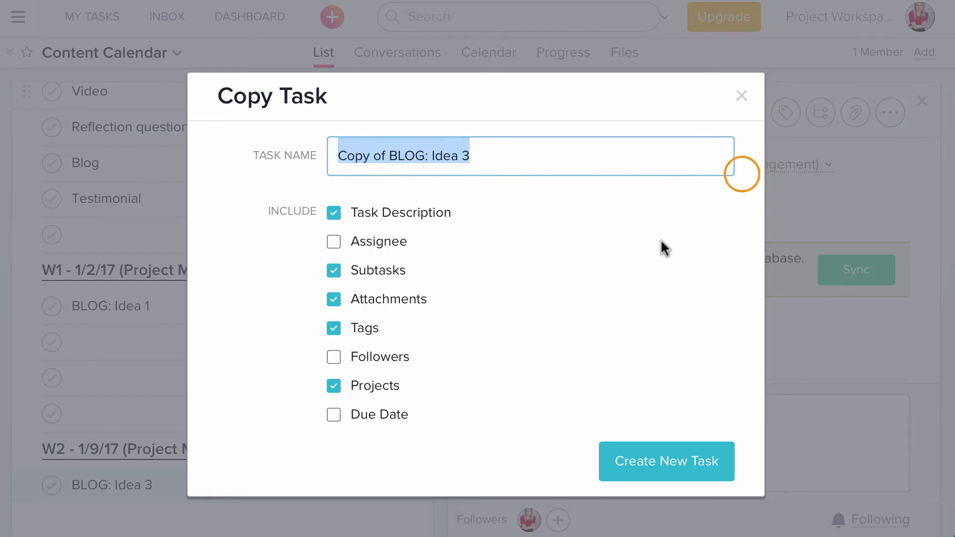
pyautogui.click(636, 465)
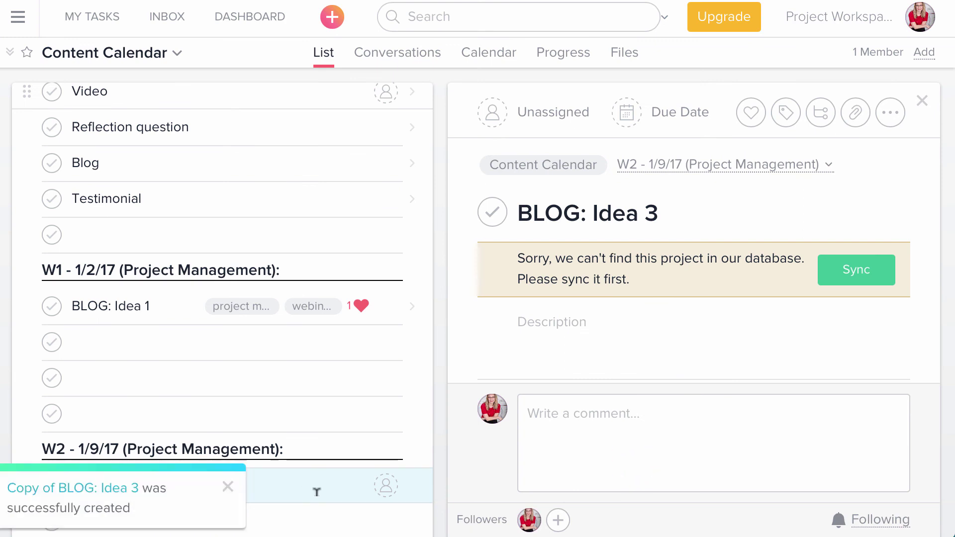
pyautogui.click(229, 487)
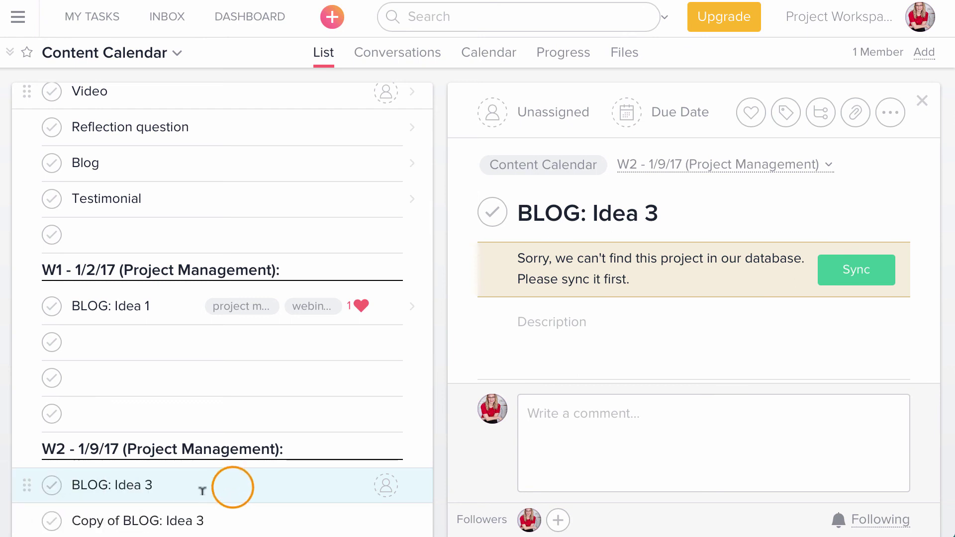
# Rename the copy from 'Copy of BLOG: Idea 3' to 'VIDEO: Idea 3'
pyautogui.moveTo(157, 520); pyautogui.dragTo(50, 521)
pyautogui.write('VIDEO')
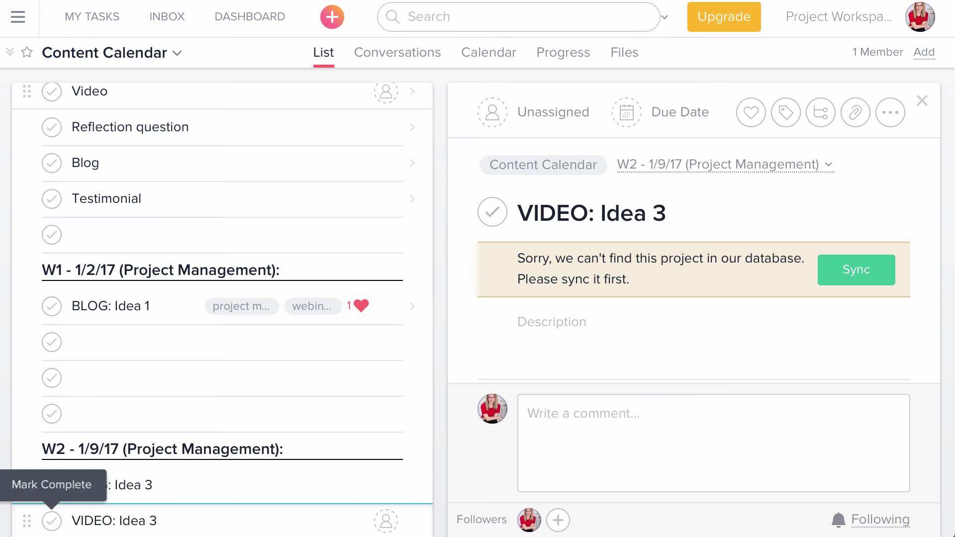
pyautogui.click(449, 417)
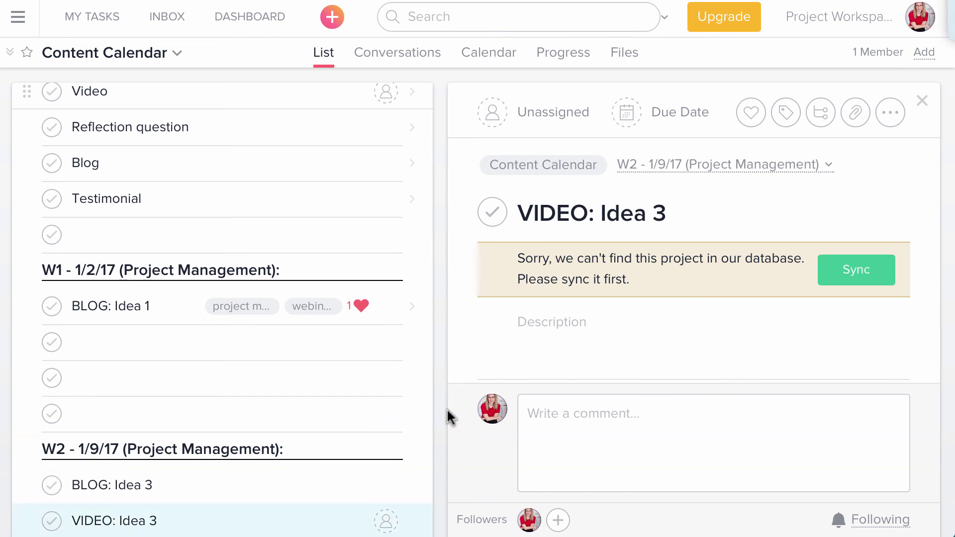
pyautogui.scroll(-1, 416, 381)
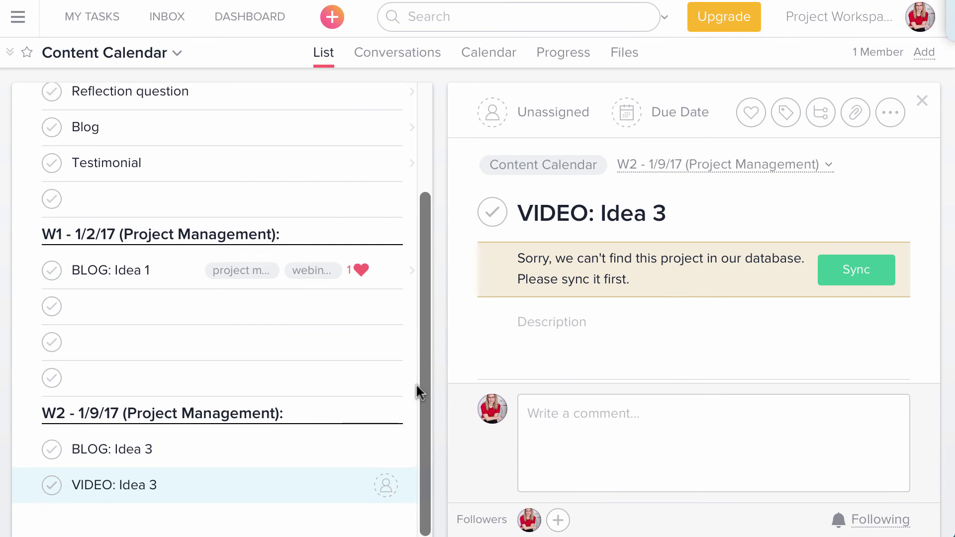